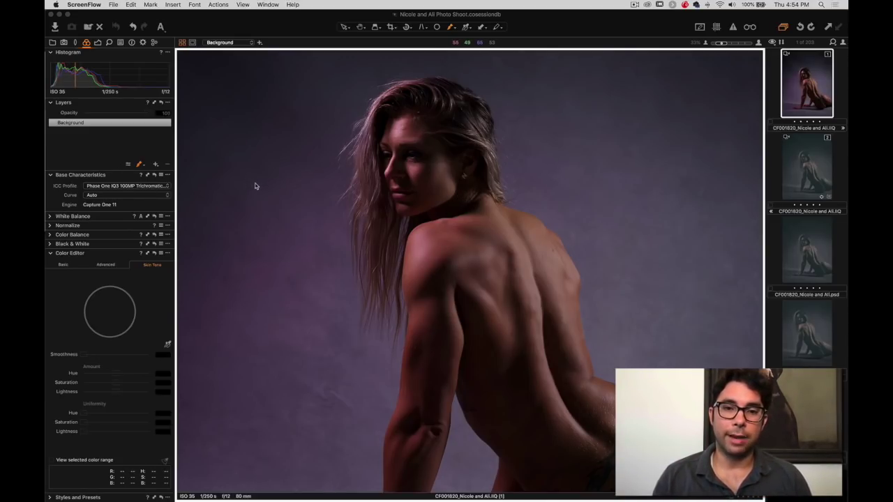
Set the Base Characteristics curve to Linear Scientific to darken the photo, then show the Exposure tools
left_click(75, 43)
left_click(75, 44)
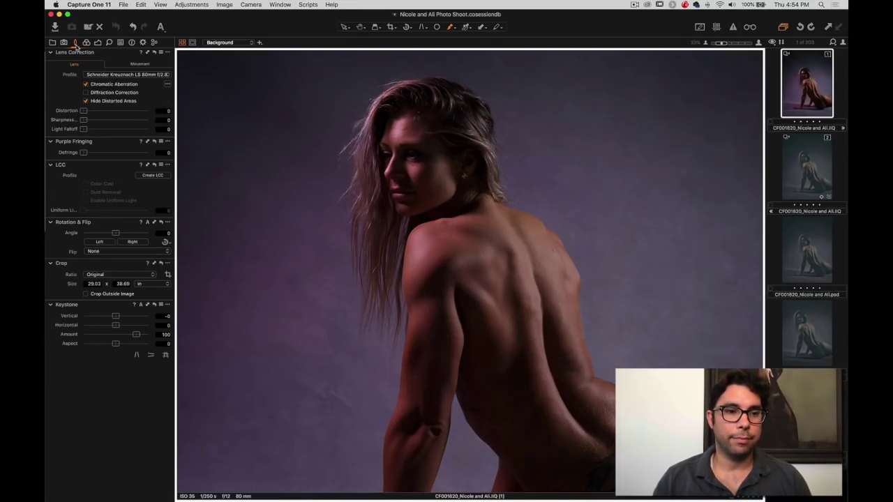
left_click(85, 43)
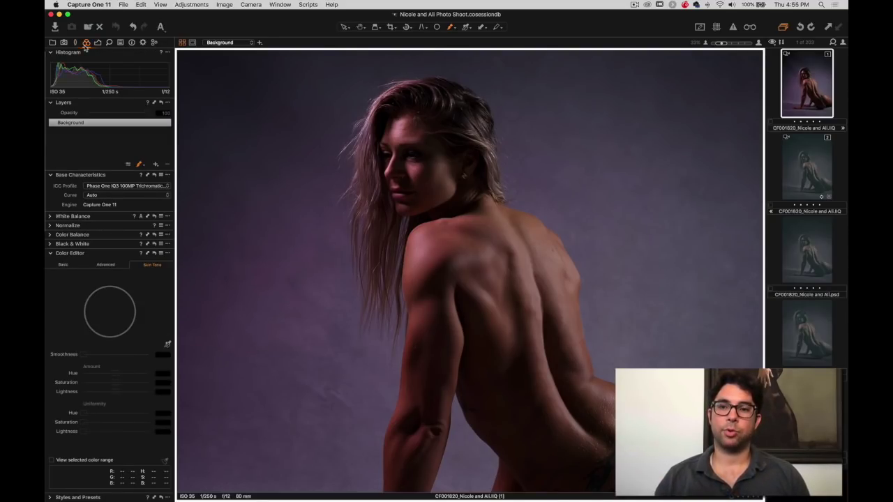
left_click(93, 196)
left_click(98, 217)
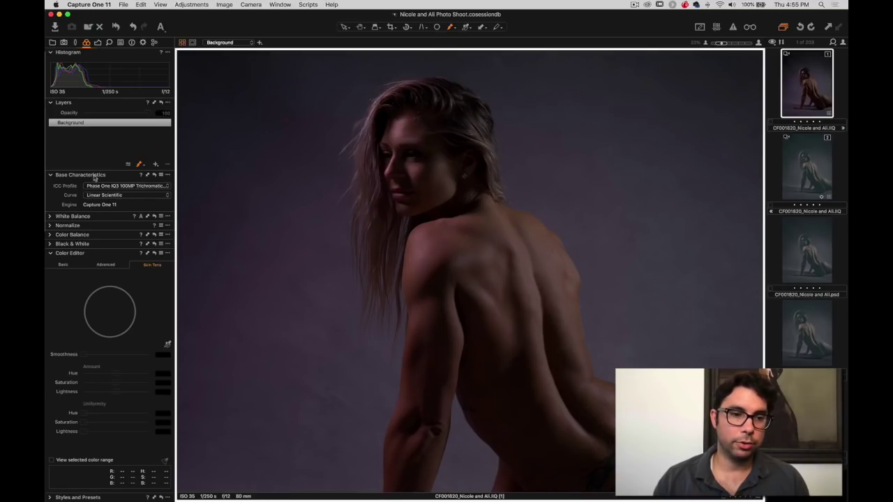
left_click(98, 43)
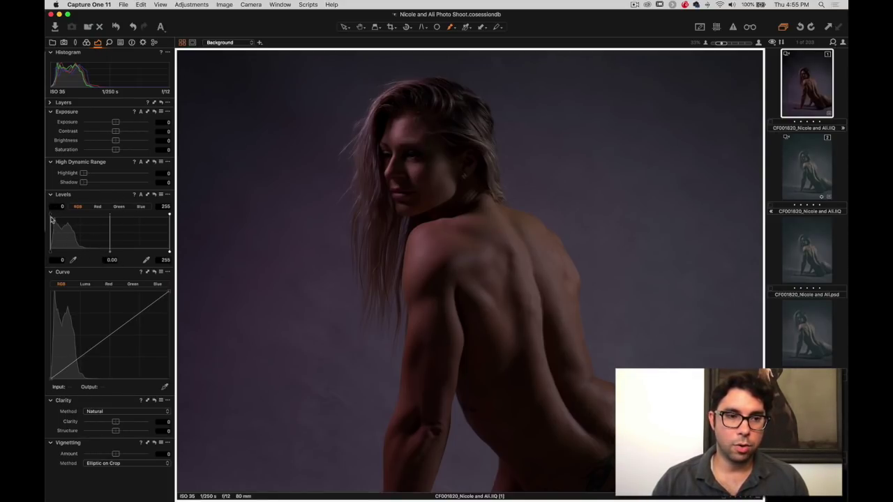
Set Levels input black to 12, input white to 242 and output white to 245
left_click_drag(51, 218, 55, 214)
left_click_drag(169, 215, 165, 214)
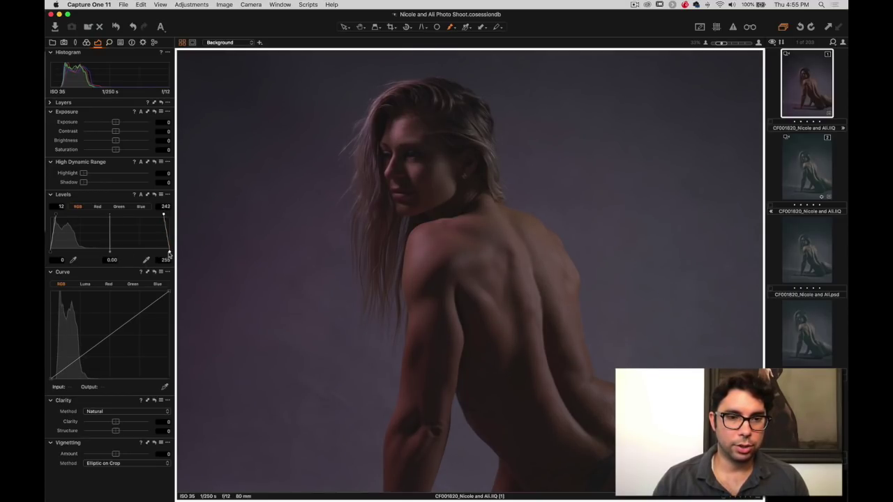
left_click_drag(169, 252, 166, 252)
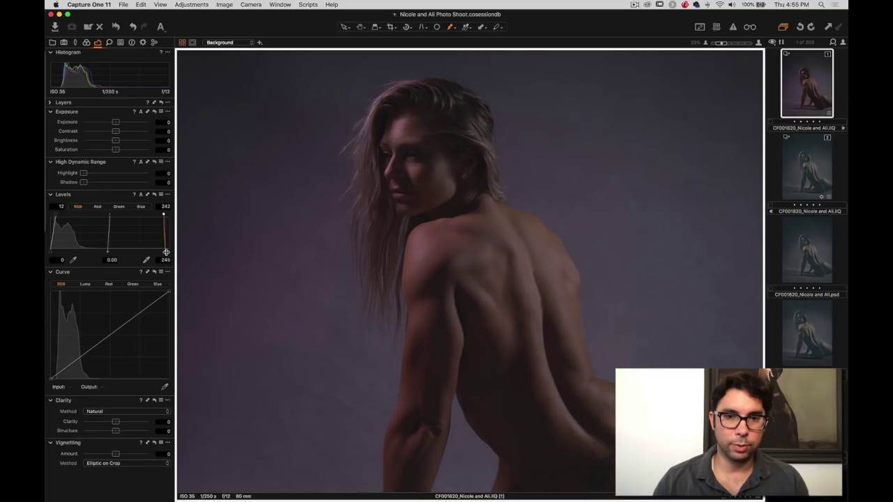
Collapse the Color Editor and expand Styles and Presets to reach the MATTE (v11) user styles
left_click(86, 43)
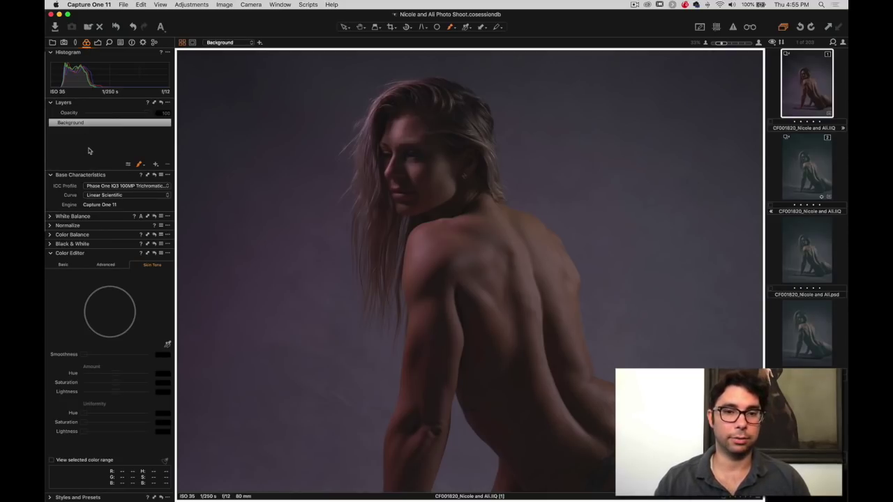
left_click(52, 255)
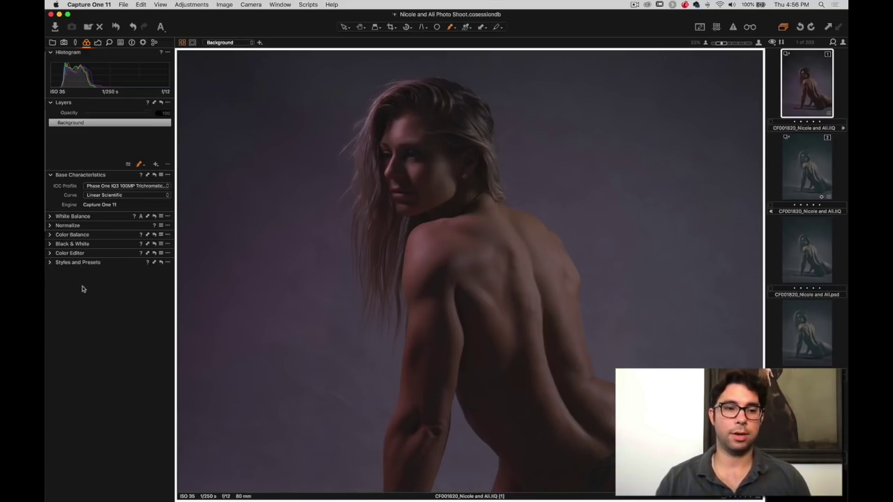
right_click(82, 286)
mouse_move(94, 291)
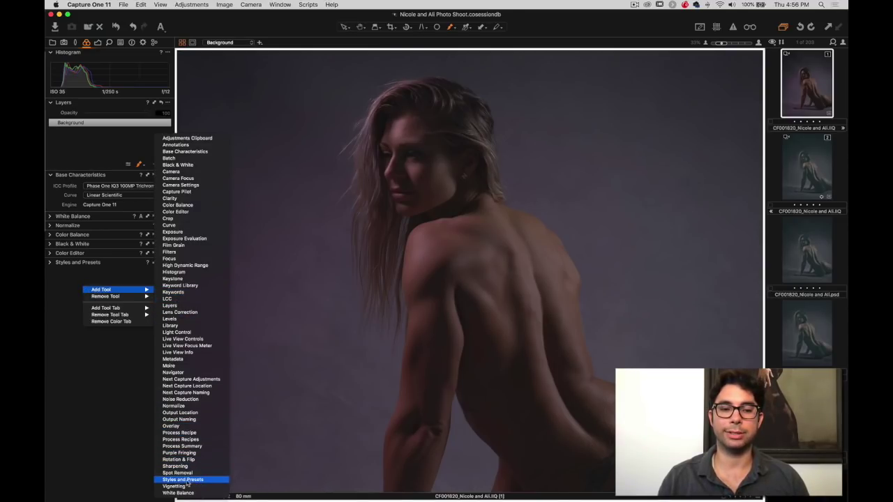
left_click(62, 284)
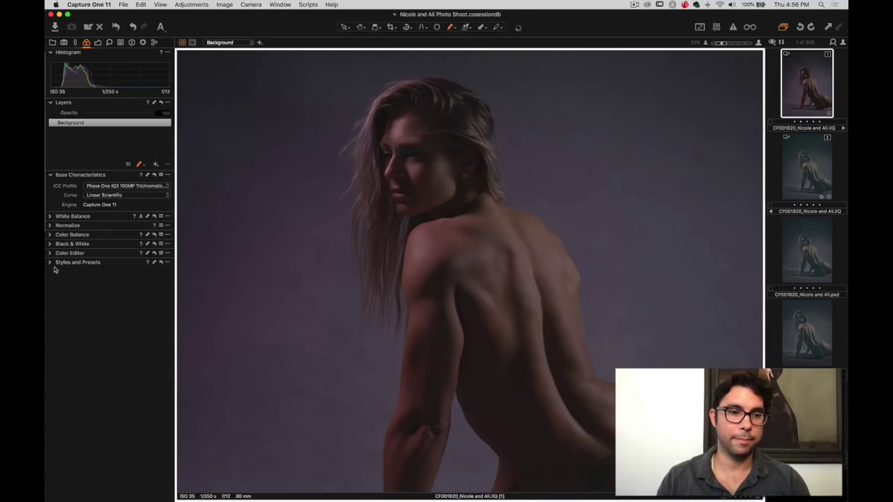
left_click(50, 263)
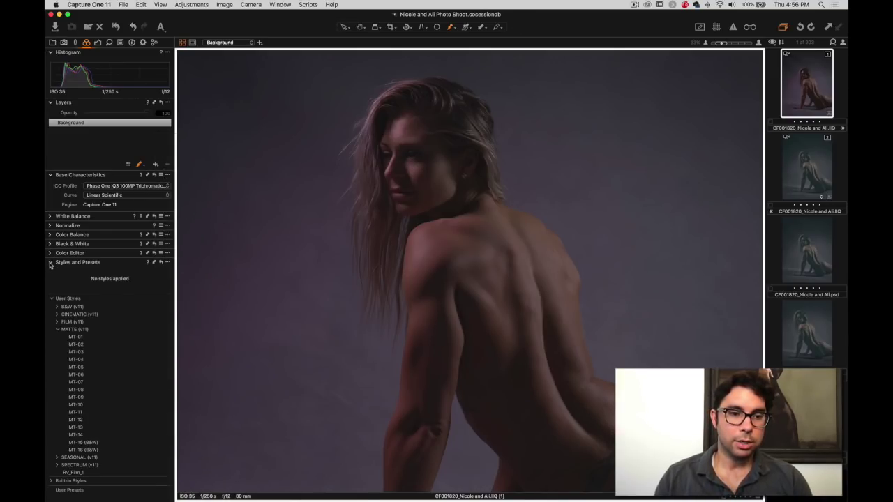
left_click(57, 329)
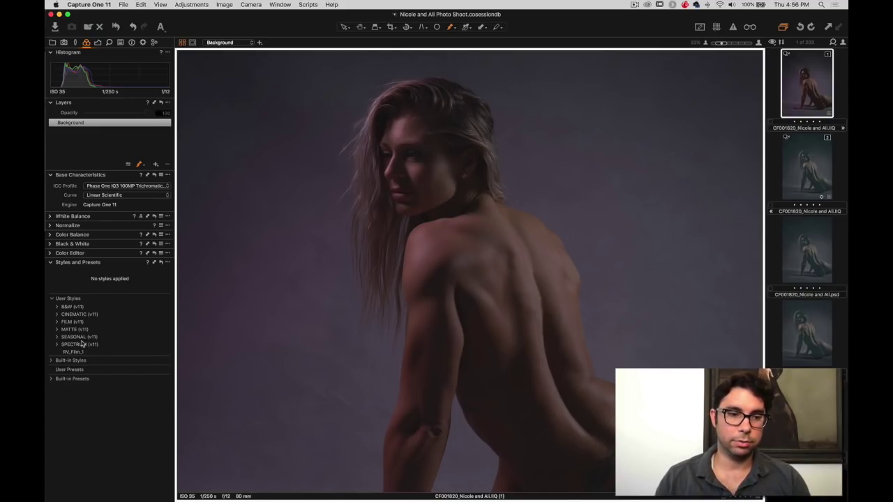
Apply the MT-08 matte style on its own new layer instead of the background
left_click(58, 330)
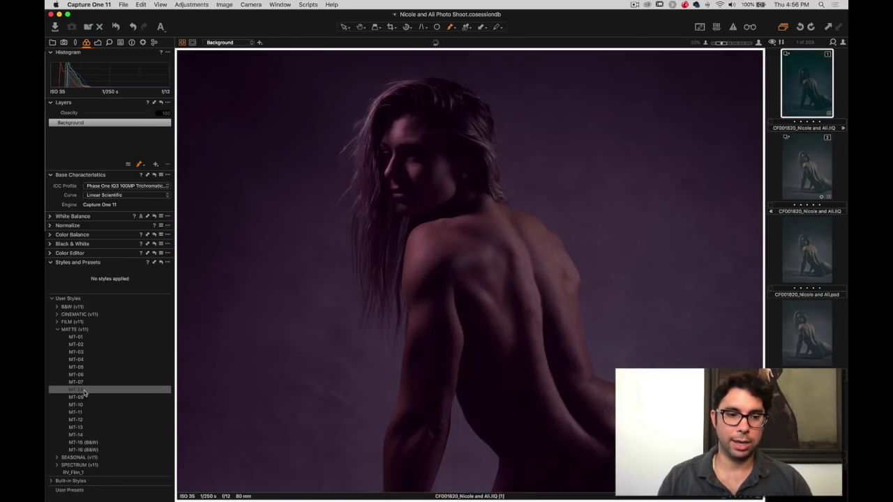
left_click(84, 393)
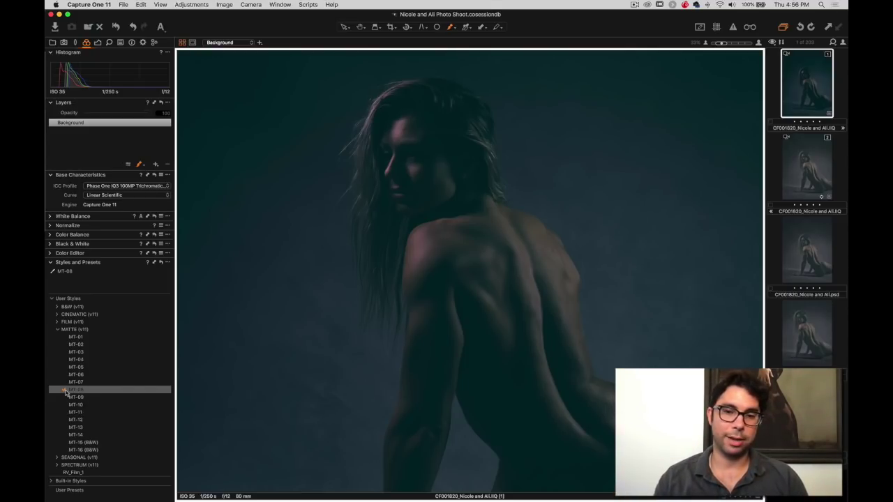
left_click(83, 391)
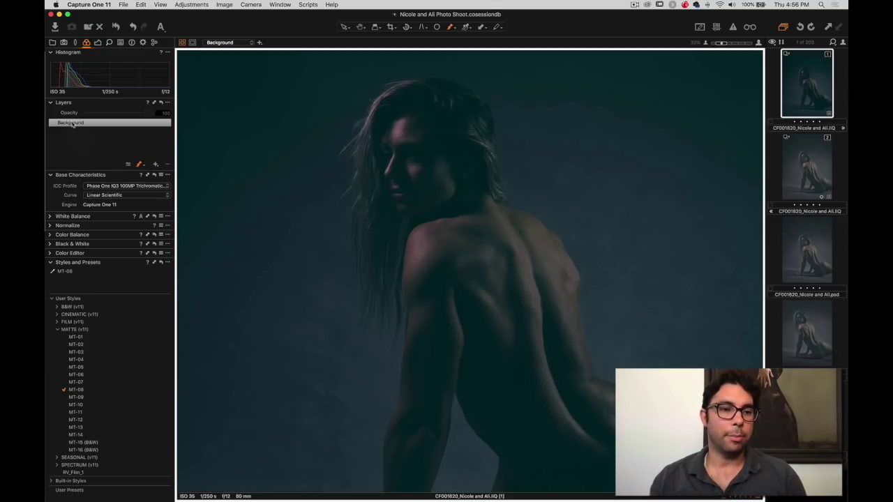
key("super+z")
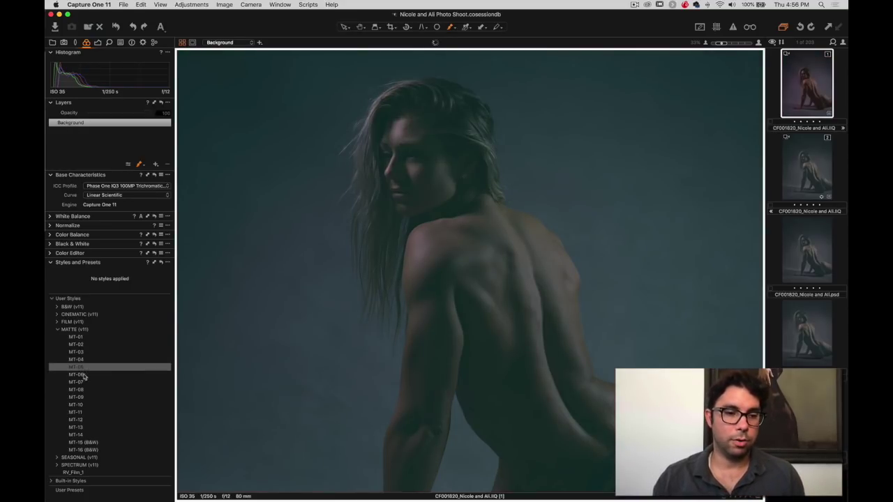
right_click(110, 393)
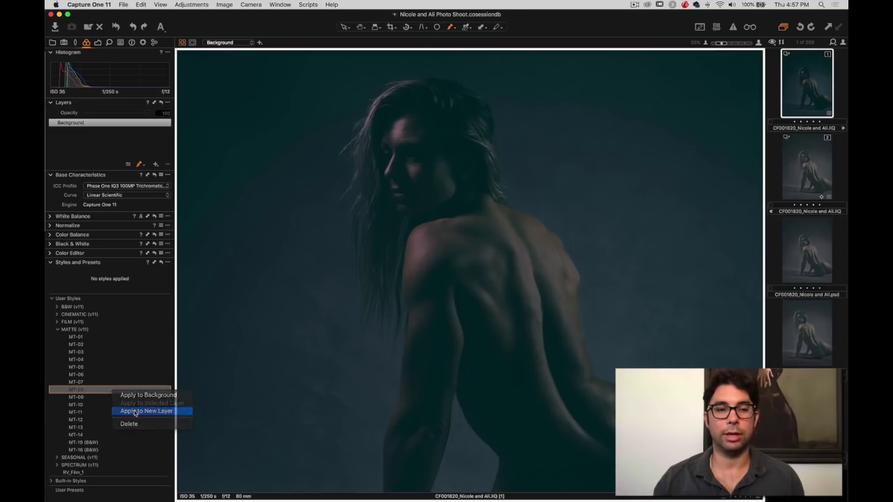
left_click(136, 411)
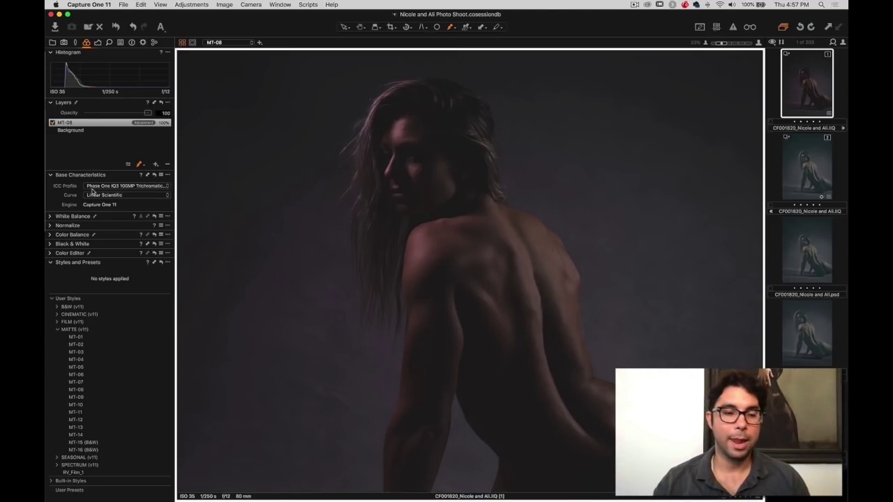
On the MT-08 layer, set Levels input to 43–165 and output white to 237
left_click(98, 42)
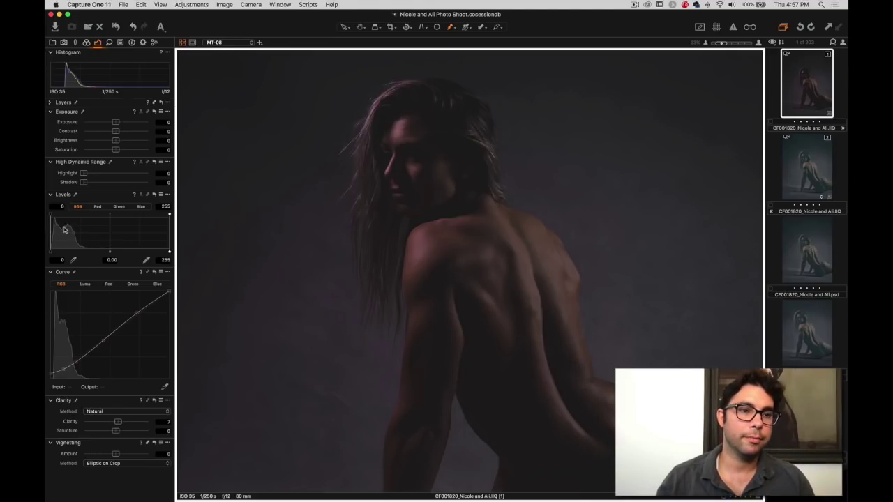
left_click_drag(51, 218, 69, 215)
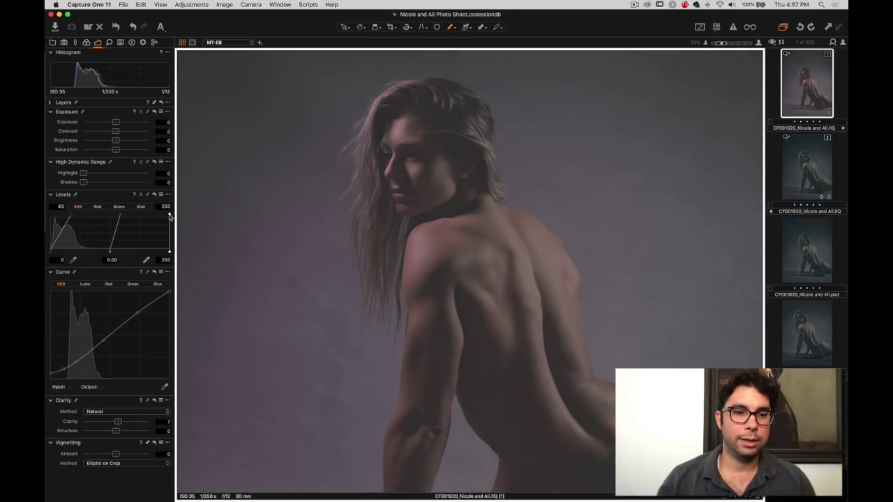
left_click_drag(169, 214, 138, 215)
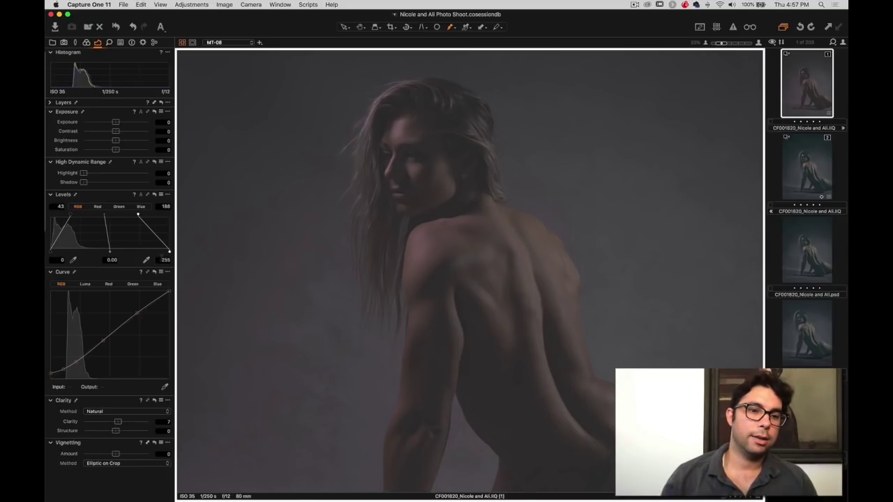
left_click_drag(168, 255, 161, 252)
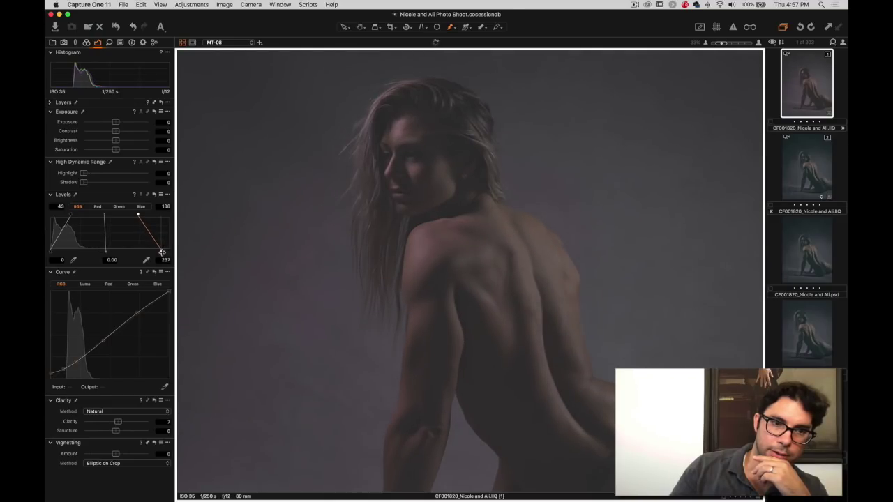
left_click_drag(138, 216, 128, 215)
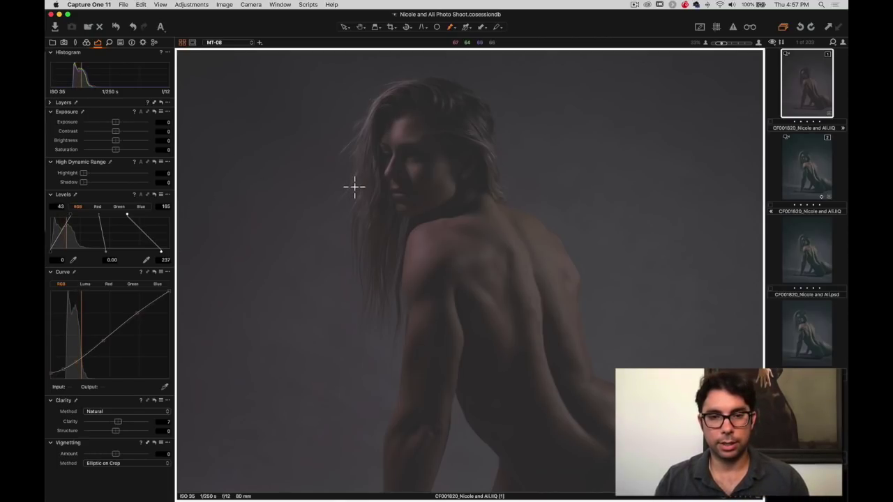
key("super+0")
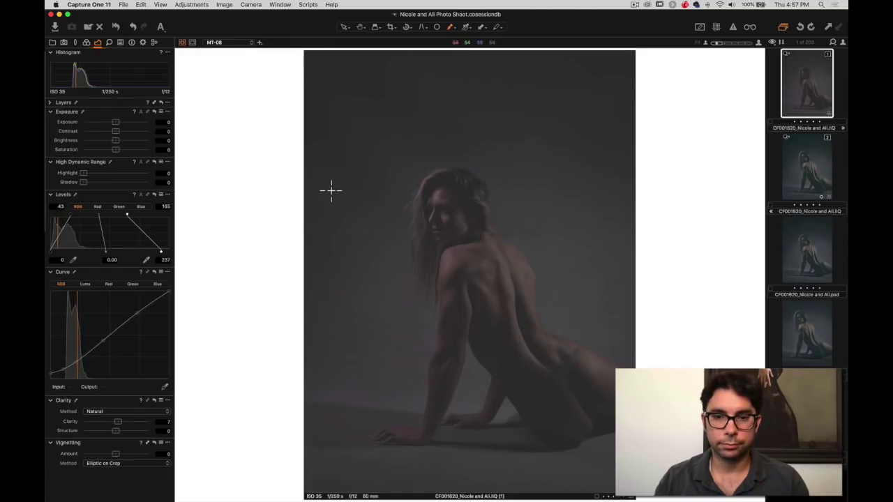
key("super+equal")
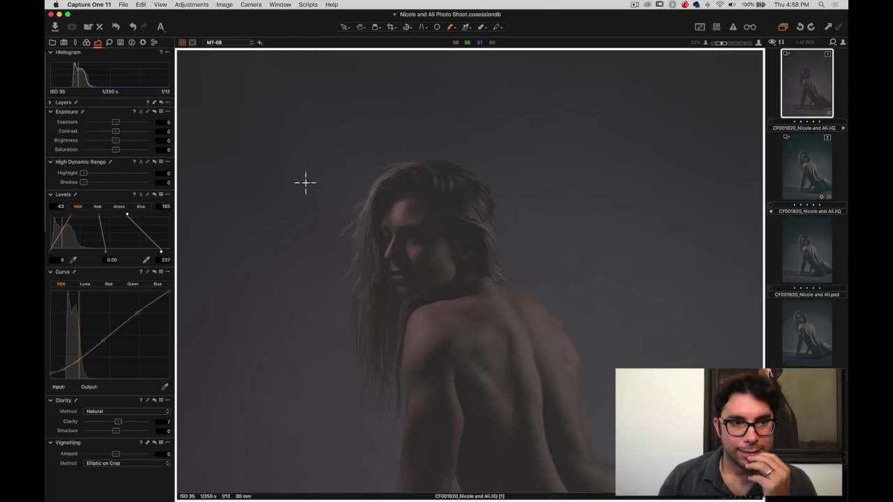
left_click(86, 42)
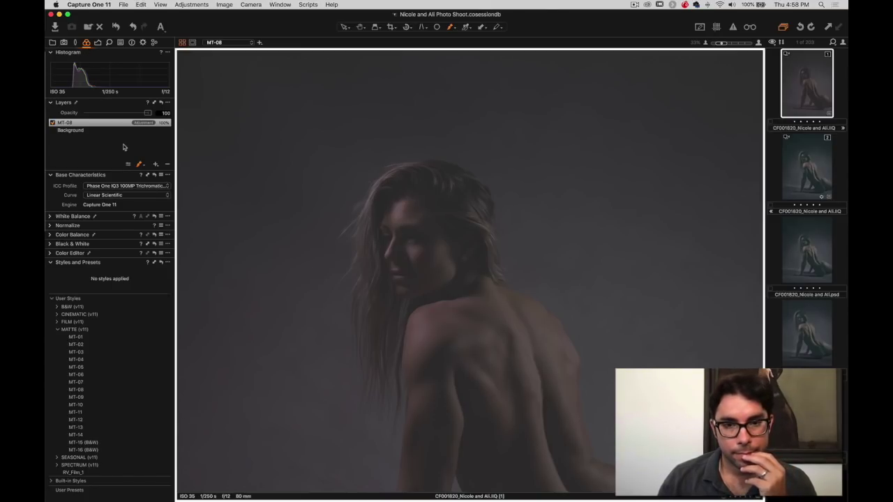
scroll(335, 165, "down", 5)
scroll(349, 116, "down", 4)
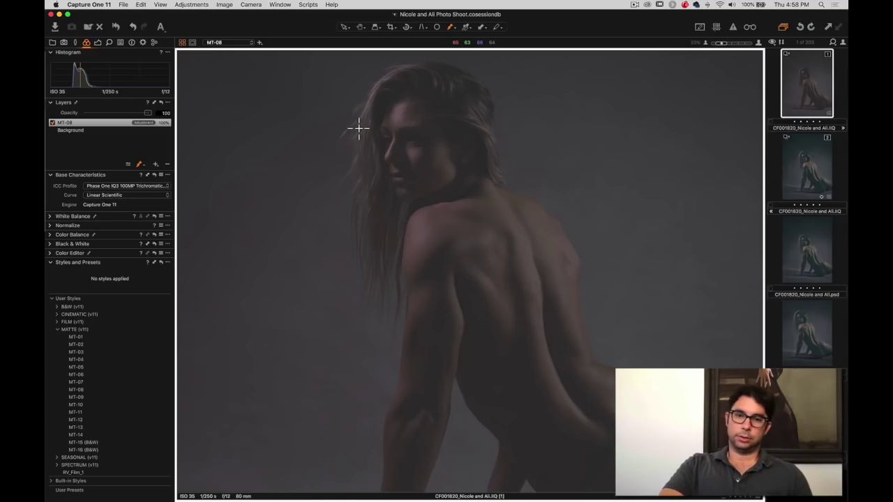
key("super+0")
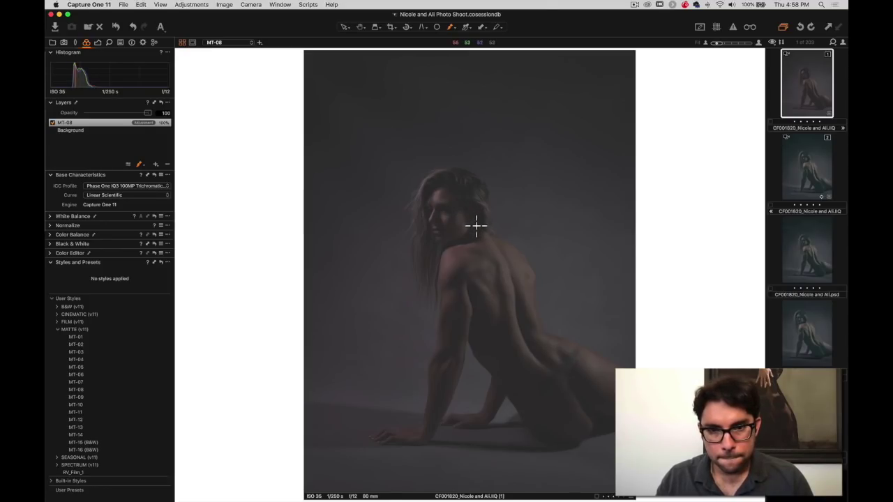
scroll(480, 226, "up", 2)
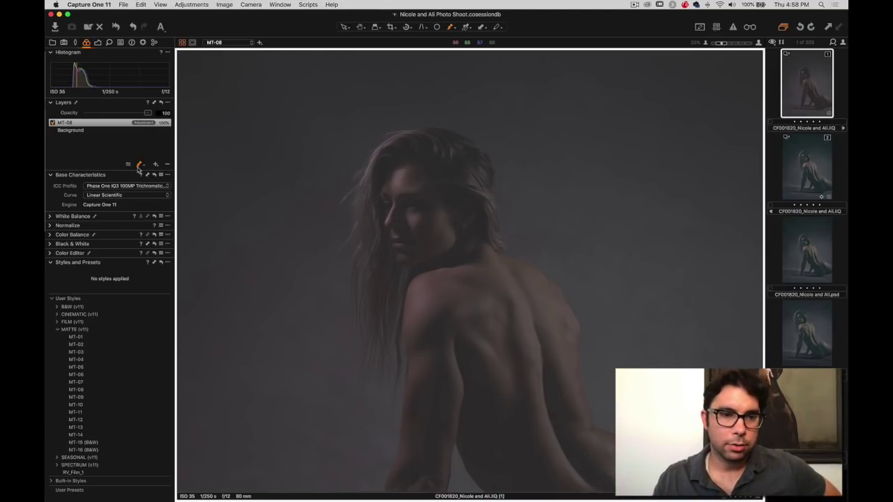
Add a new adjustment layer named Hair
left_click(155, 164)
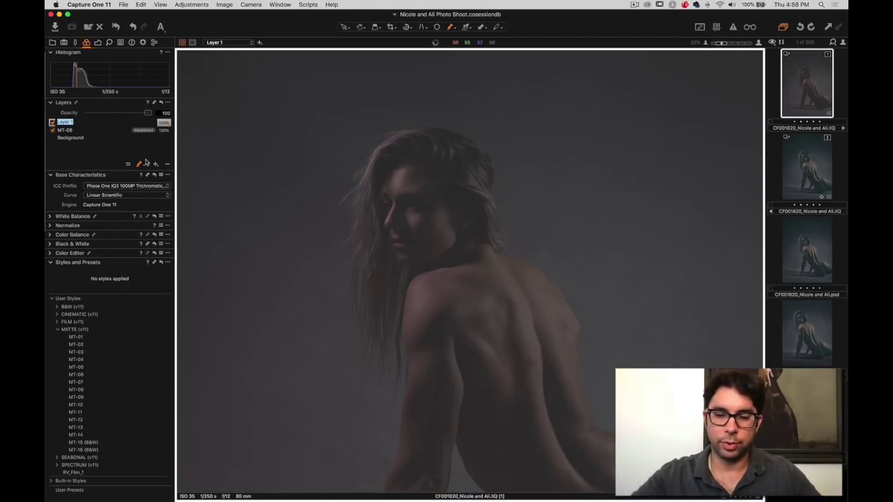
type("Hair")
key("Return")
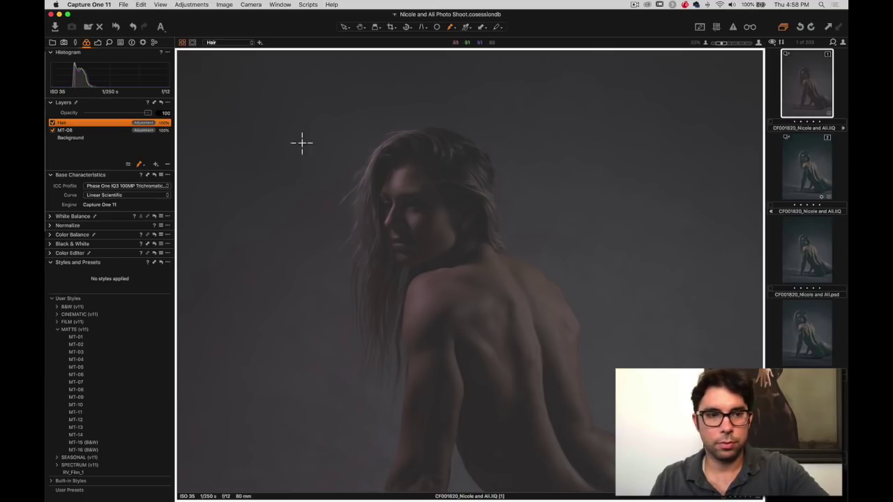
Show the mask only while drawing and shrink the mask brush
left_click(139, 165)
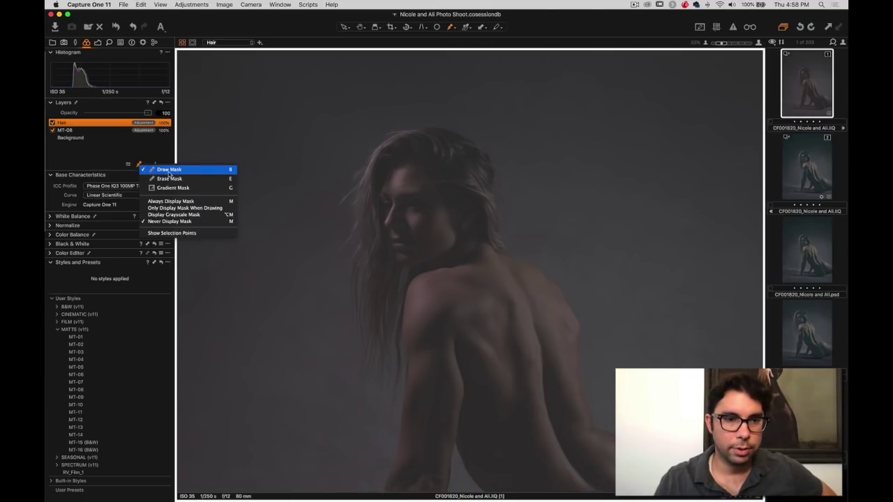
left_click(140, 165)
left_click(142, 164)
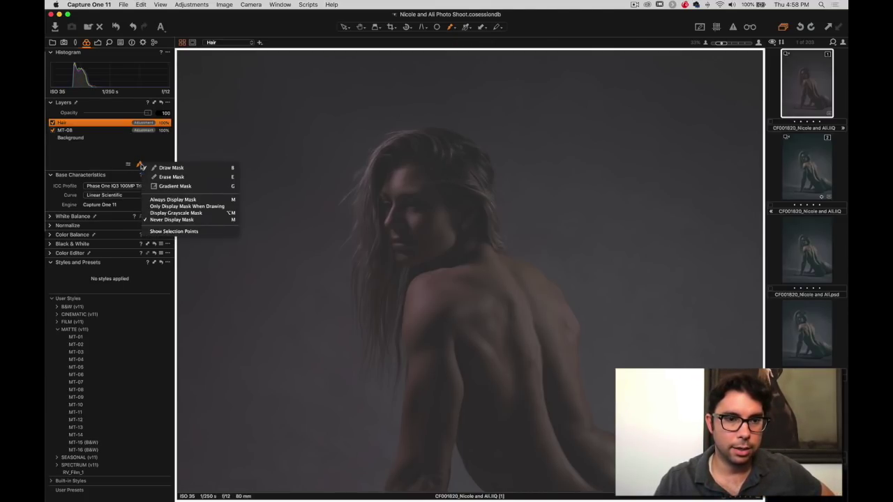
left_click(163, 207)
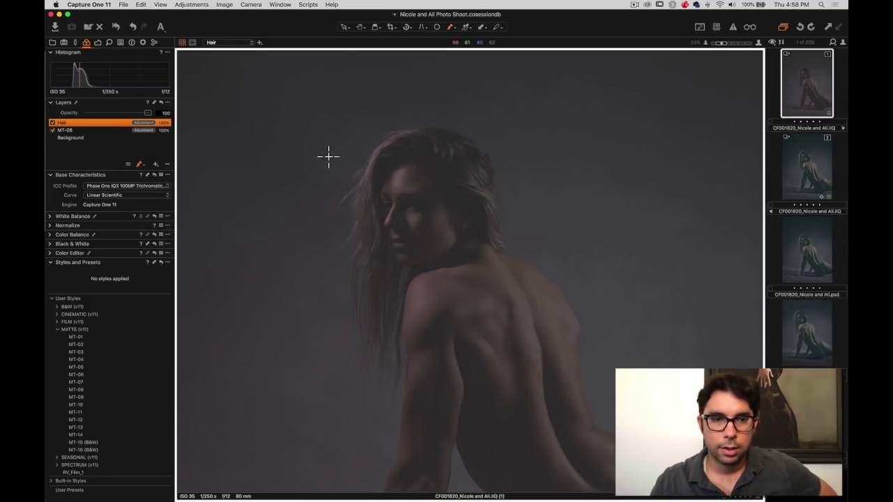
right_click(428, 132)
left_click_drag(427, 132, 425, 134)
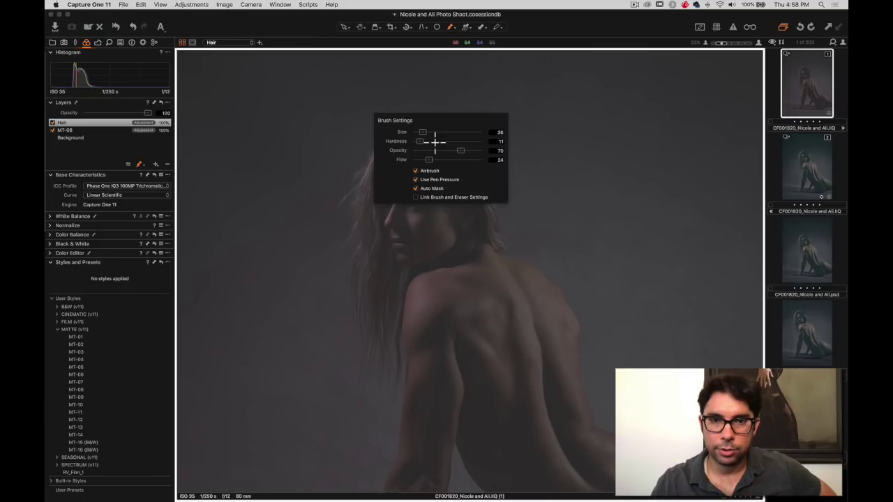
Brush the Hair mask over the top of the hair, soften brush flow and opacity, lower layer opacity
left_click_drag(384, 140, 419, 144)
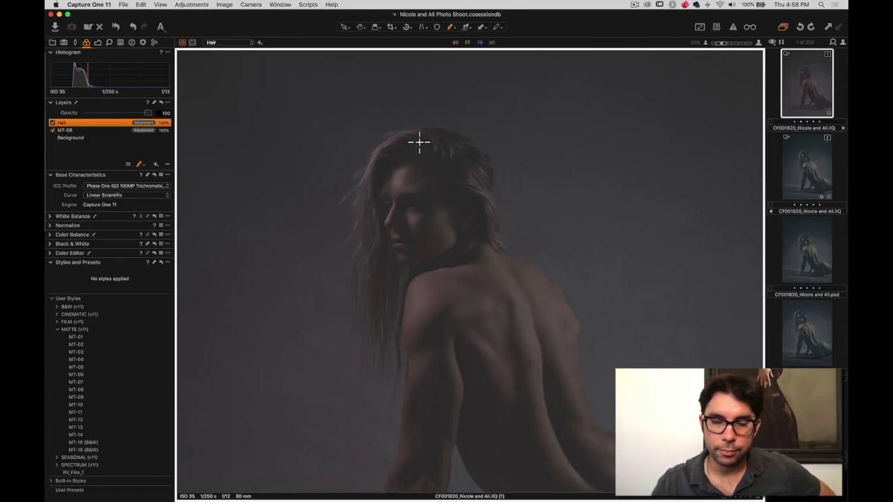
right_click(409, 133)
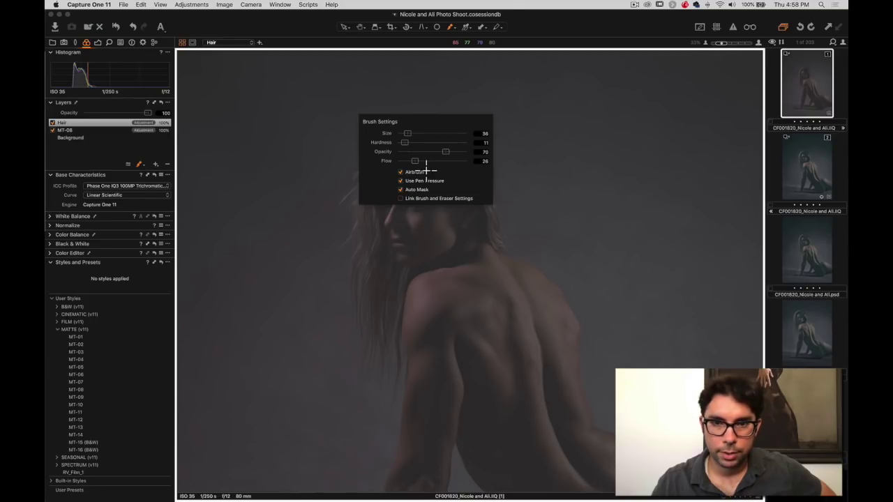
left_click(415, 157)
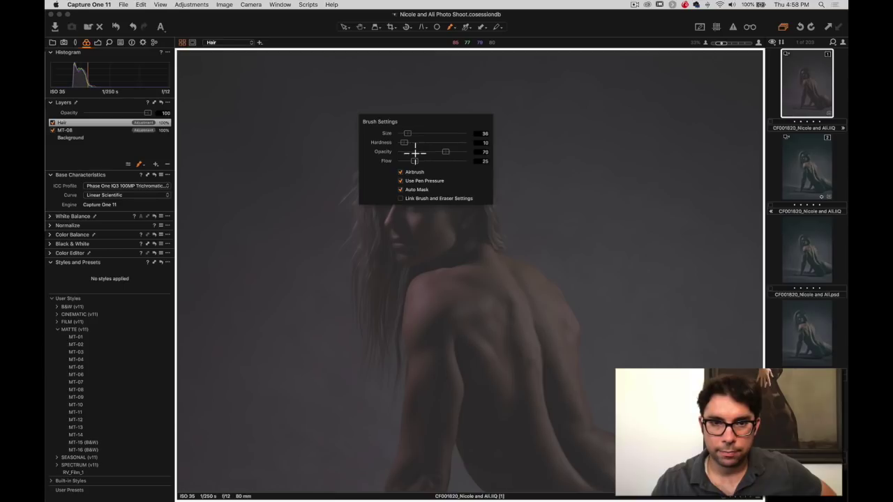
left_click_drag(457, 163, 450, 163)
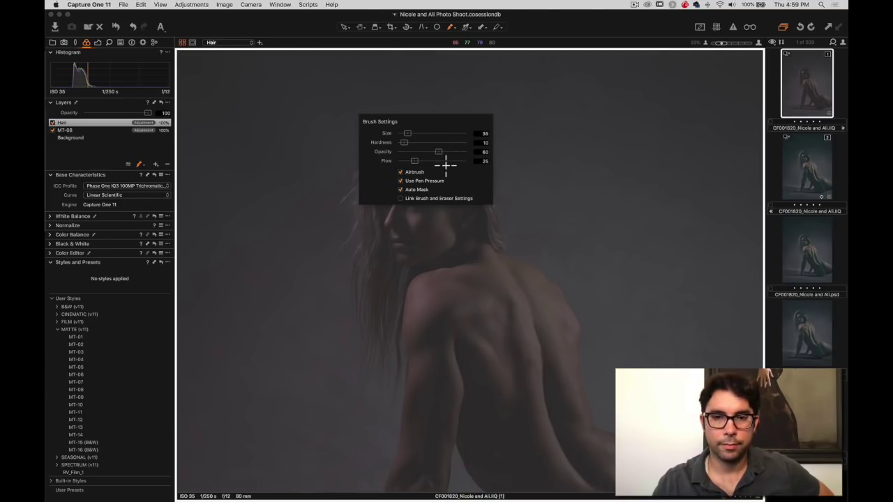
left_click(92, 124)
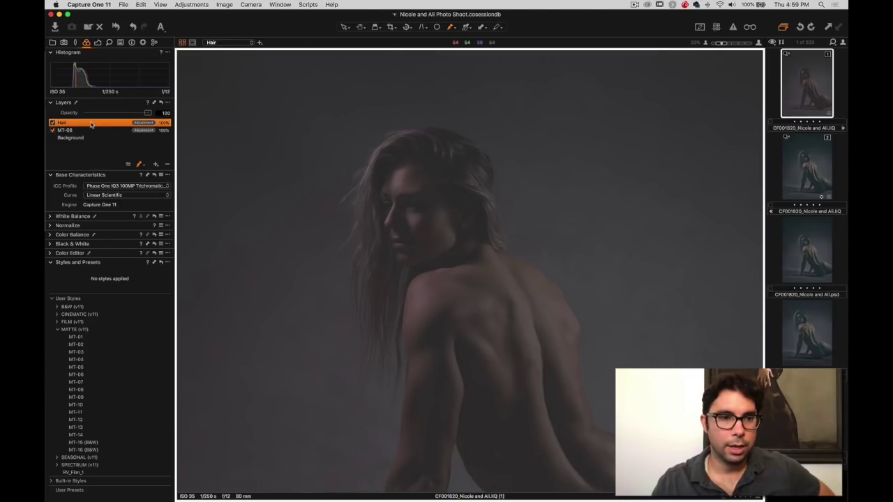
left_click(132, 114)
Set Hair opacity to 70, paint the remaining hair, and refine the mask with radius 300
left_click_drag(133, 114, 129, 115)
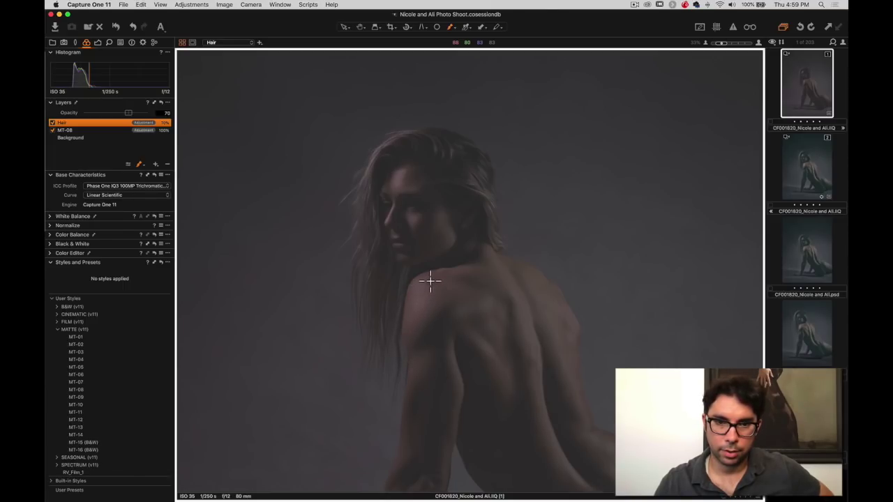
mouse_move(390, 222)
left_mouse_down()
mouse_move(393, 186)
mouse_move(431, 180)
mouse_move(488, 208)
mouse_move(489, 242)
mouse_move(509, 258)
mouse_move(501, 171)
mouse_move(486, 151)
mouse_move(410, 148)
left_mouse_up()
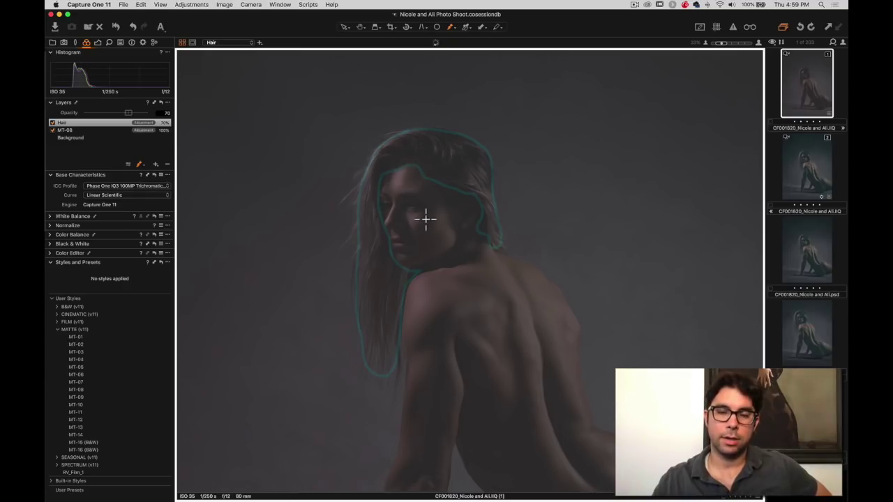
left_click(168, 103)
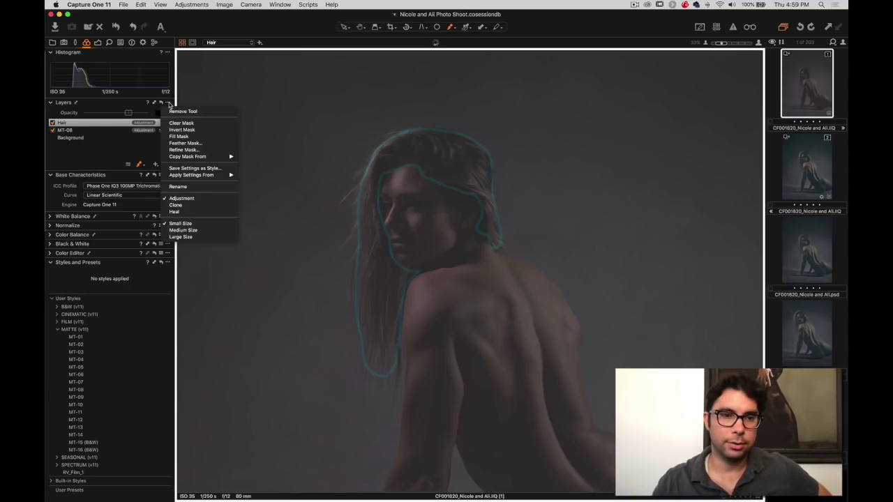
left_click(179, 137)
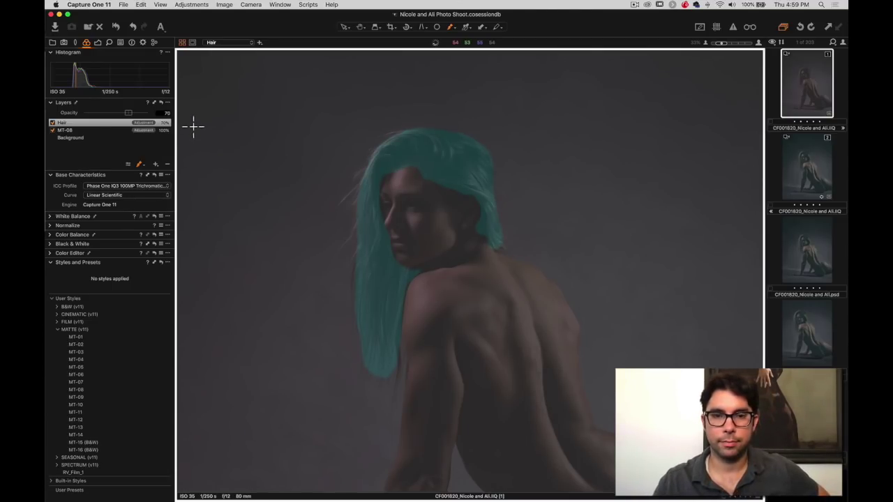
left_click(168, 102)
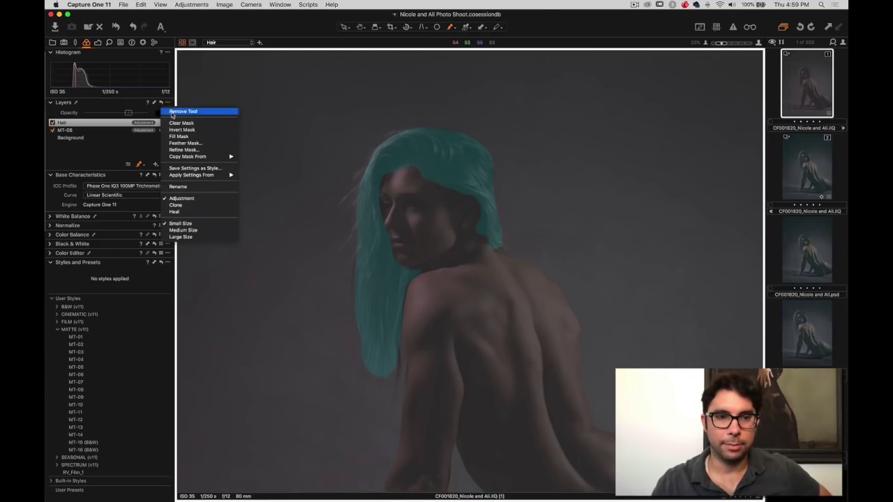
left_click(181, 150)
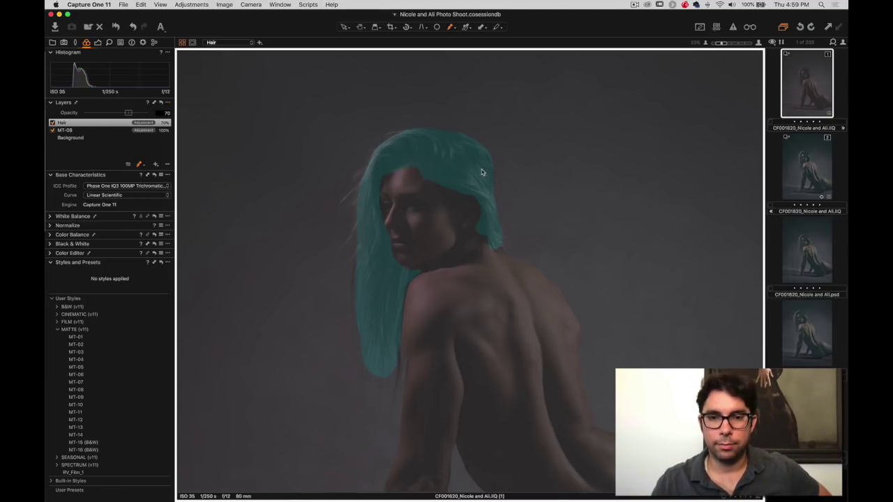
left_click(504, 162)
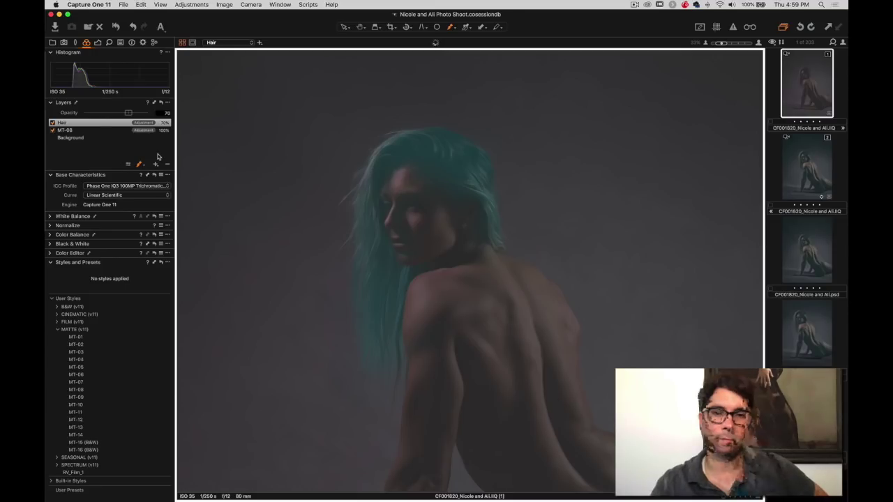
Raise the Hair layer's HDR Shadow to 86 and nudge its opacity to 69
left_click(98, 43)
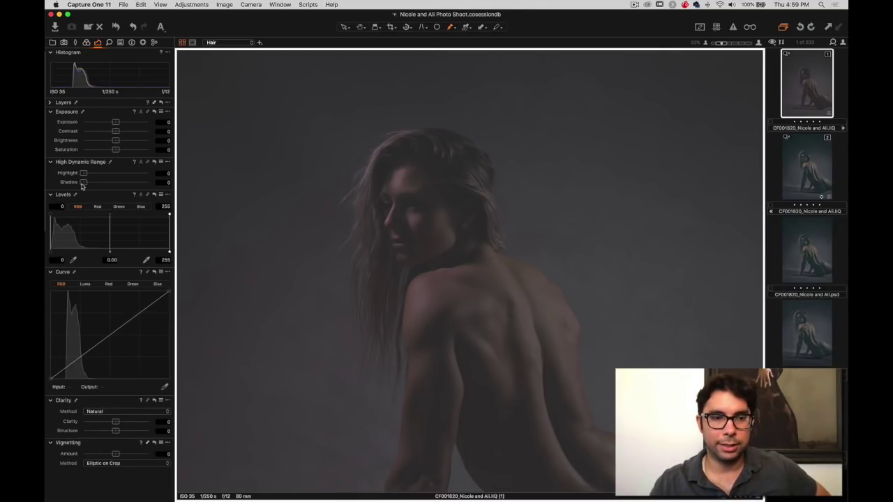
left_click_drag(85, 185, 166, 191)
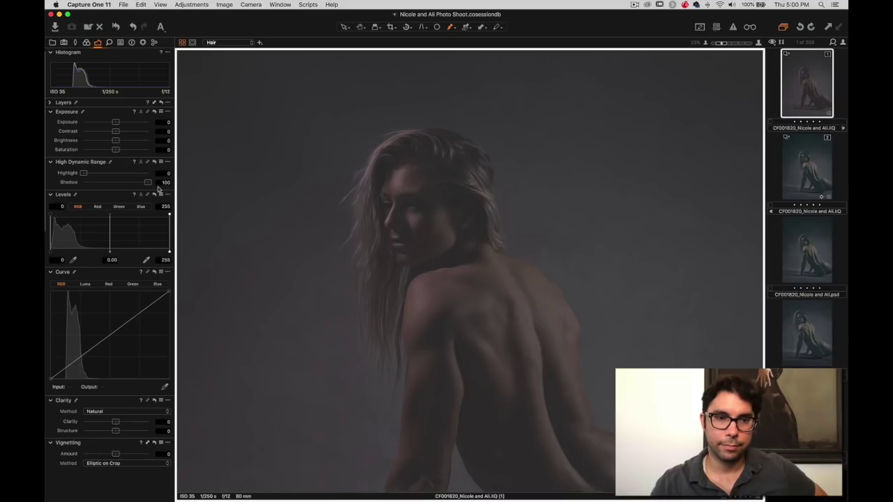
left_click_drag(159, 189, 141, 186)
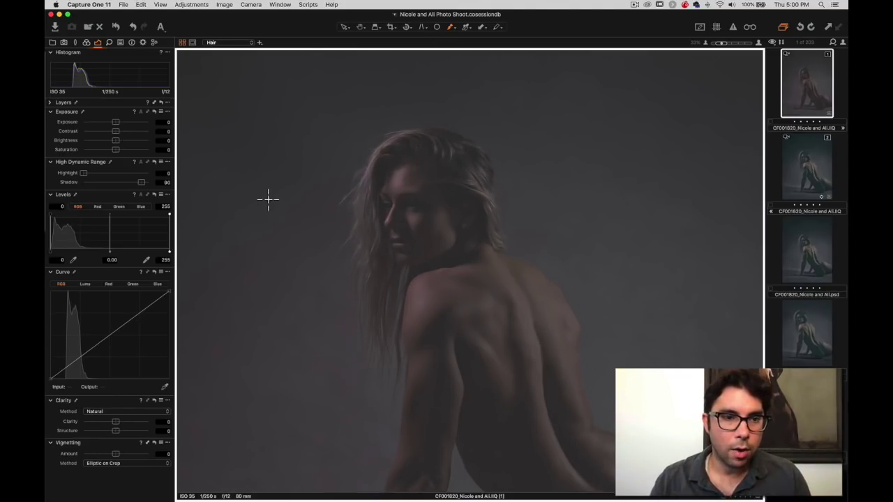
left_click(87, 43)
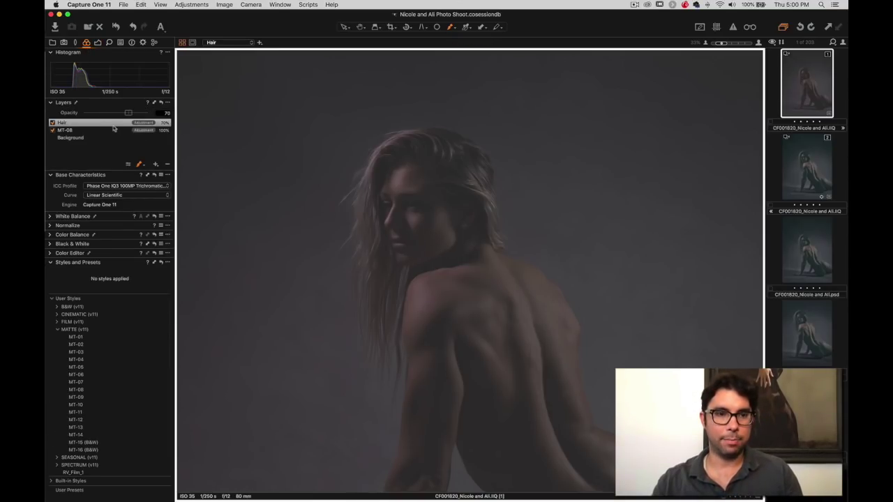
mouse_move(128, 114)
left_mouse_down()
mouse_move(180, 120)
mouse_move(109, 113)
mouse_move(129, 114)
left_mouse_up()
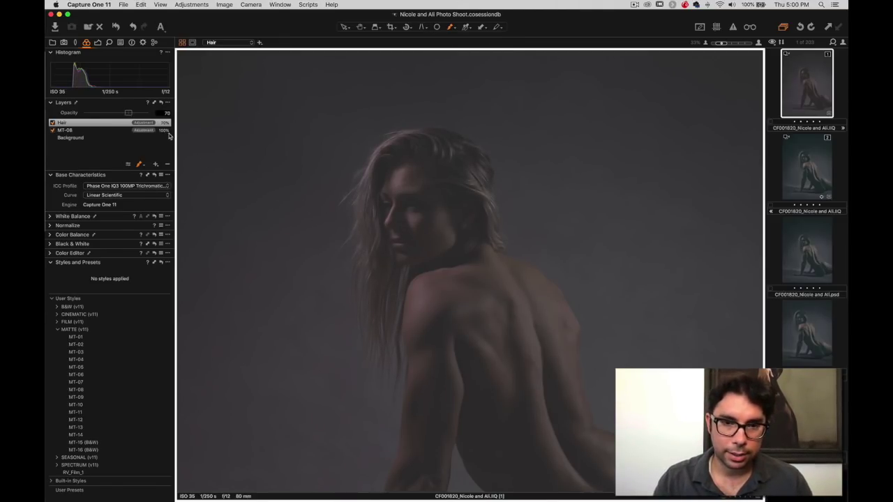
Add a new adjustment layer named Eyes
left_click(156, 166)
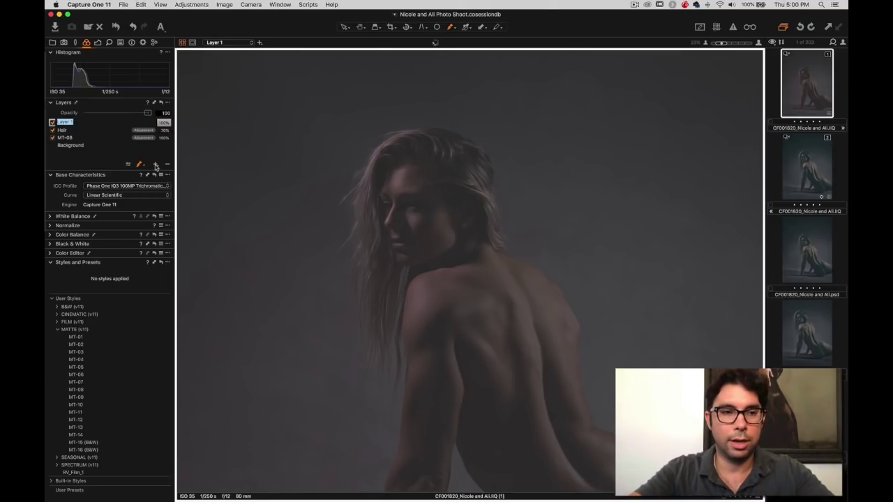
type("Eyes")
key("Return")
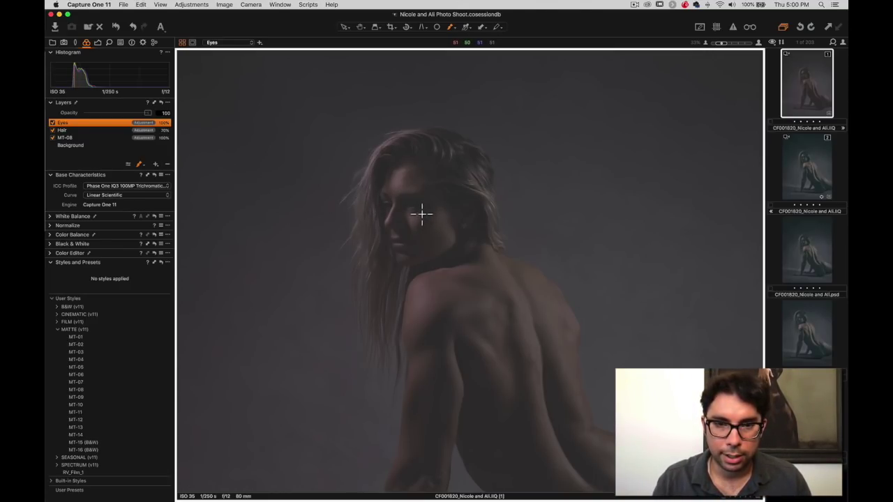
Zoom in on the face, resize the brush, and paint the Eyes mask over both eyes, checking coverage
key("z")
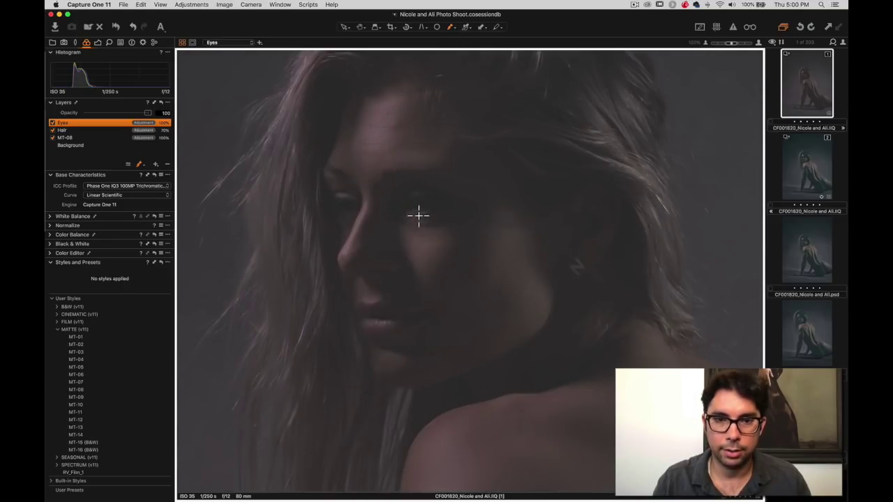
scroll(418, 215, "up", 2)
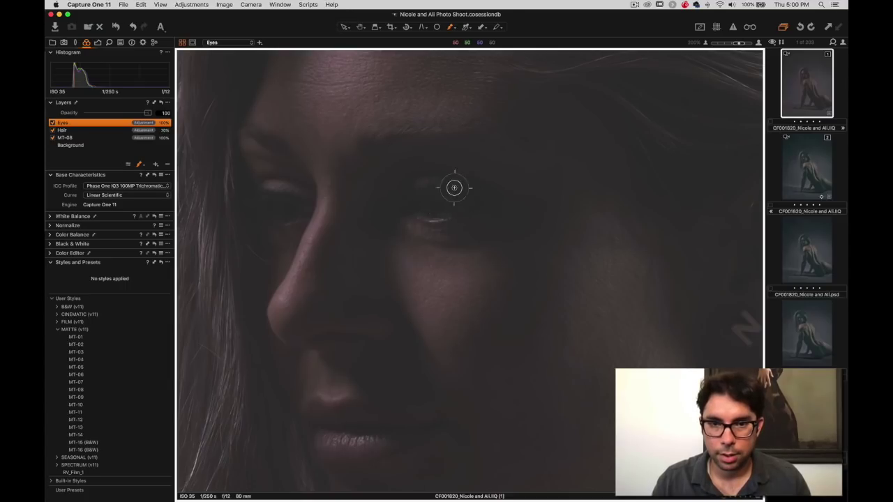
key("bracketright")
key("bracketright")
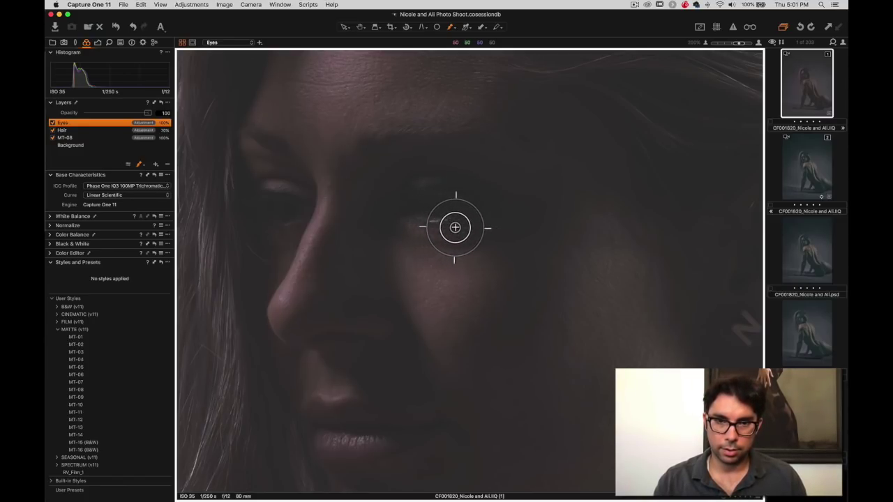
key("bracketleft")
left_click_drag(439, 213, 421, 211)
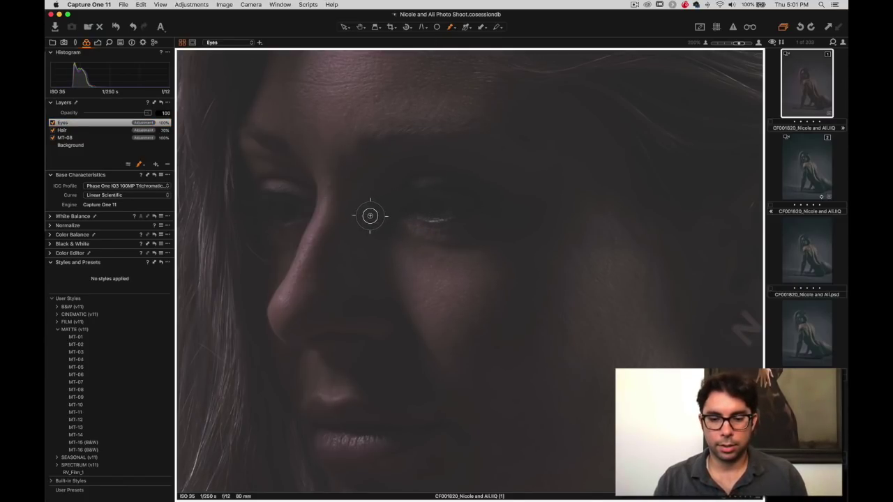
mouse_move(286, 197)
left_mouse_down()
mouse_move(289, 205)
mouse_move(265, 199)
mouse_move(279, 205)
mouse_move(265, 207)
left_mouse_up()
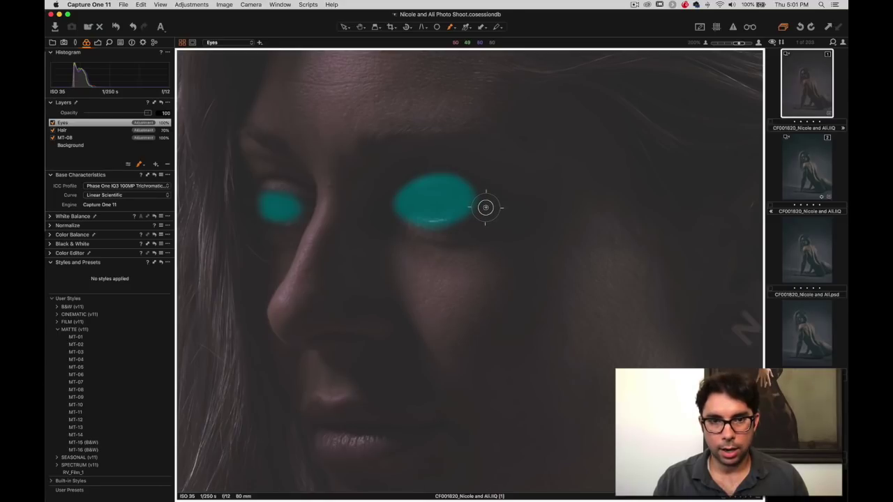
key("m")
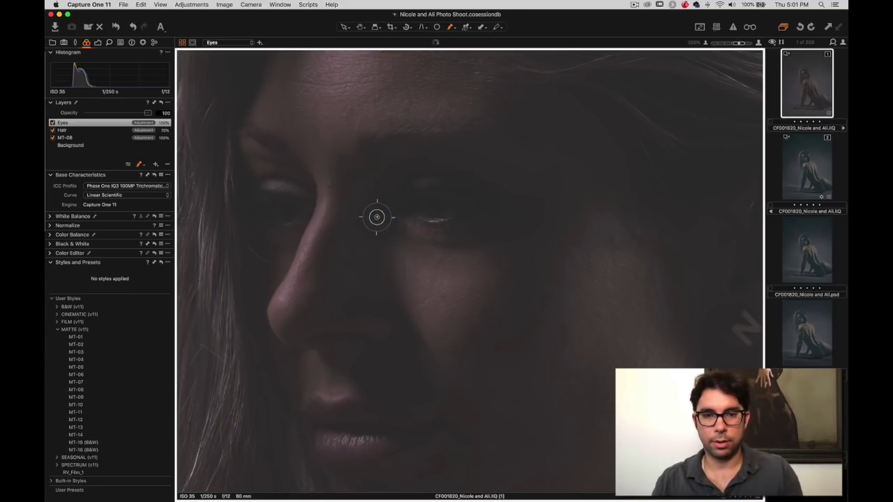
key("super+0")
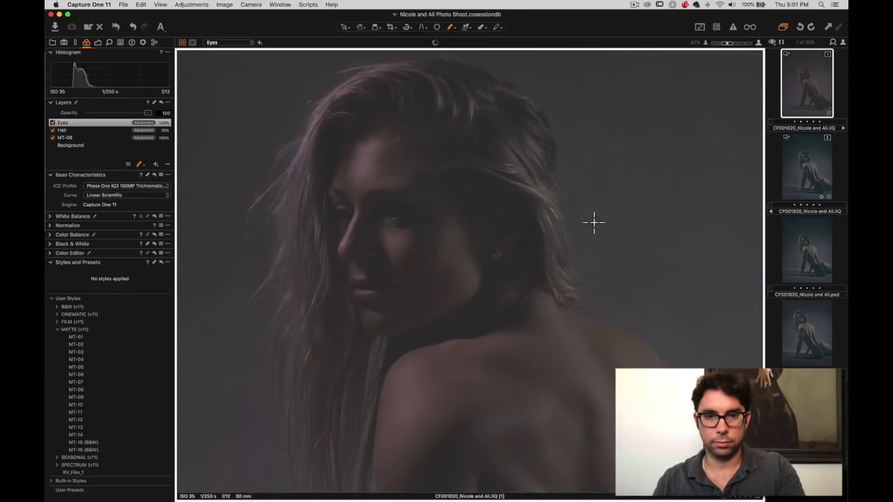
key("m")
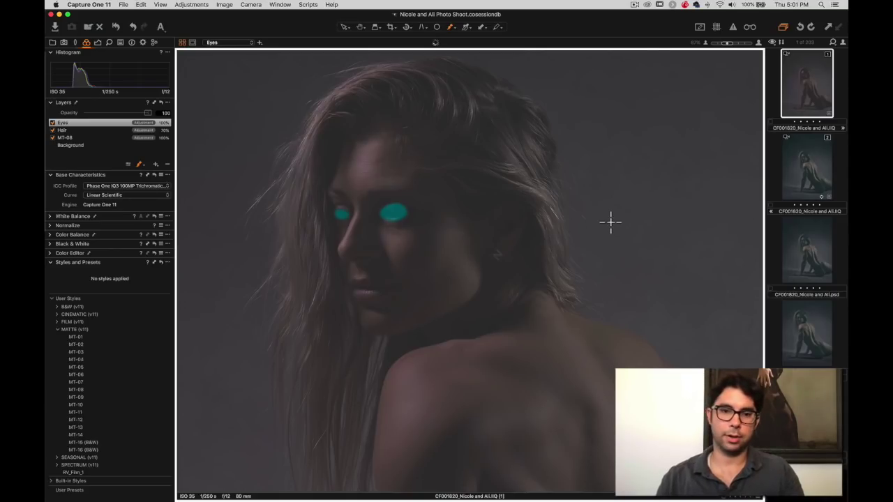
key("m")
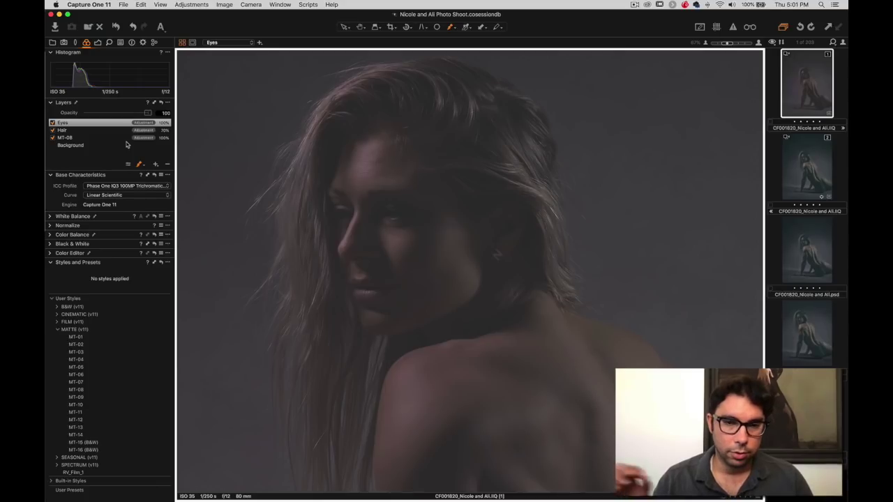
Refine the Eyes layer mask with a radius of 300
left_click(168, 104)
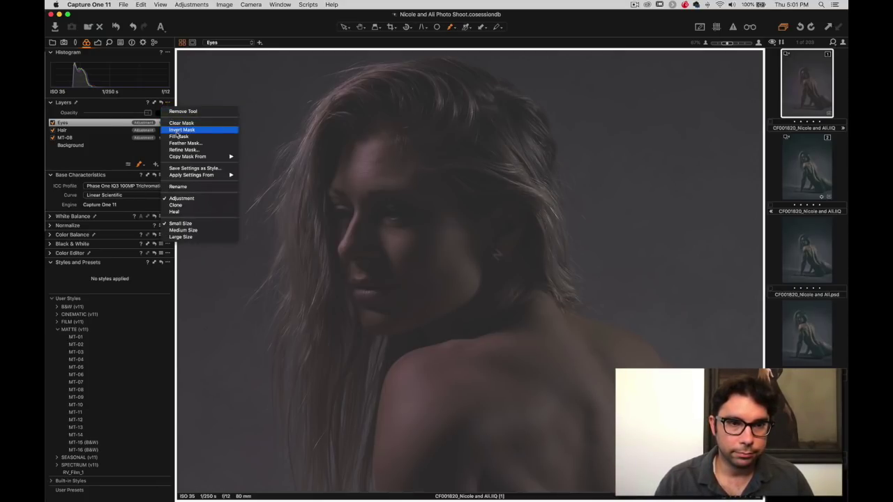
left_click(183, 149)
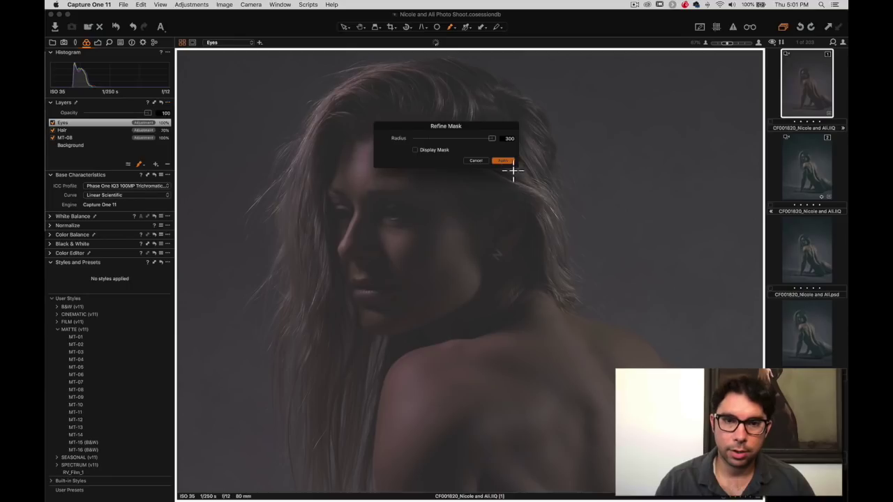
left_click(507, 163)
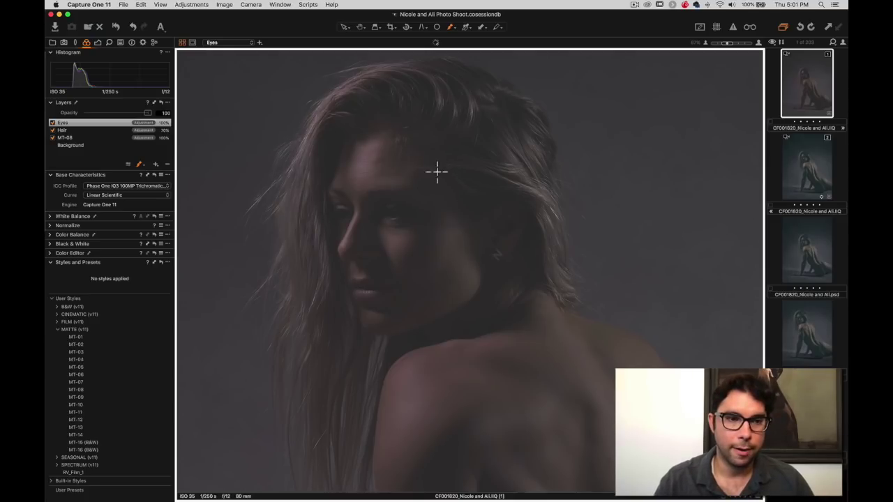
Lift the Eyes layer's HDR Shadow to 70, checking the eyes at 100% zoom
left_click(98, 42)
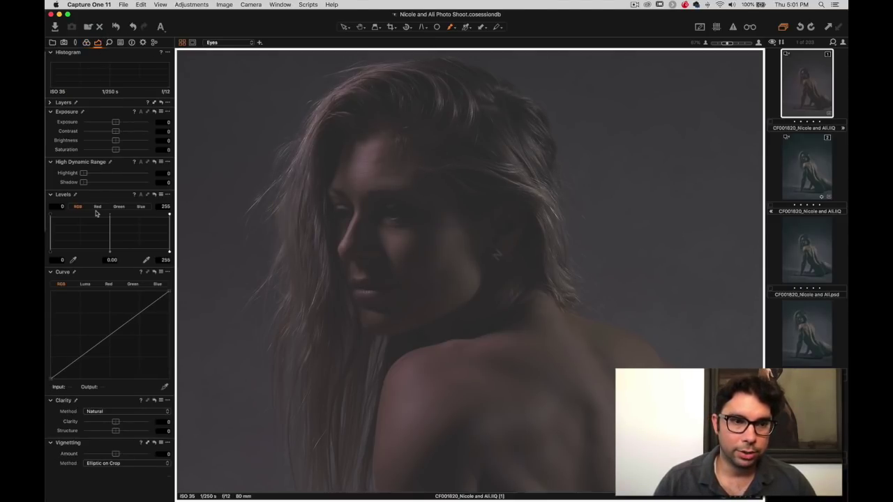
left_click_drag(83, 182, 144, 189)
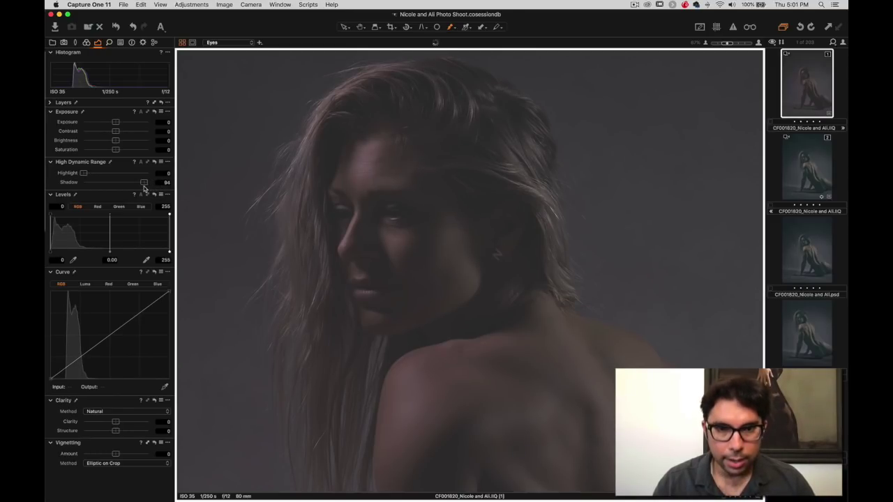
double_click(368, 227)
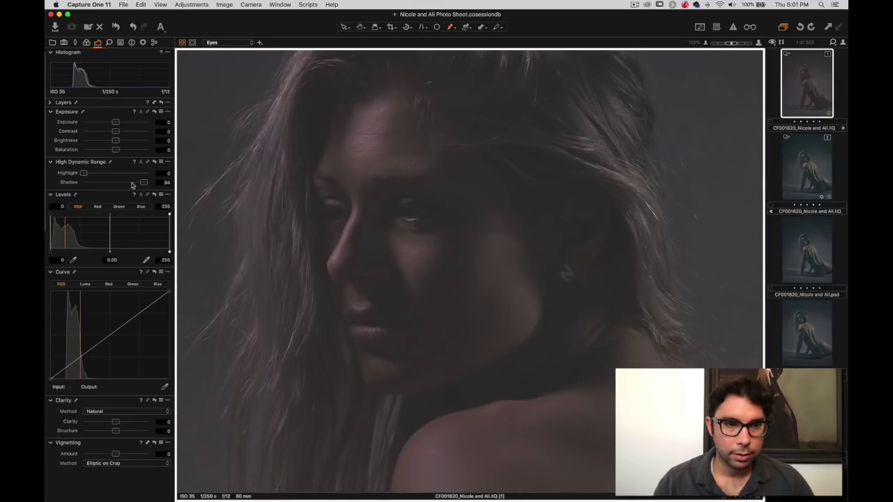
left_click_drag(131, 185, 128, 184)
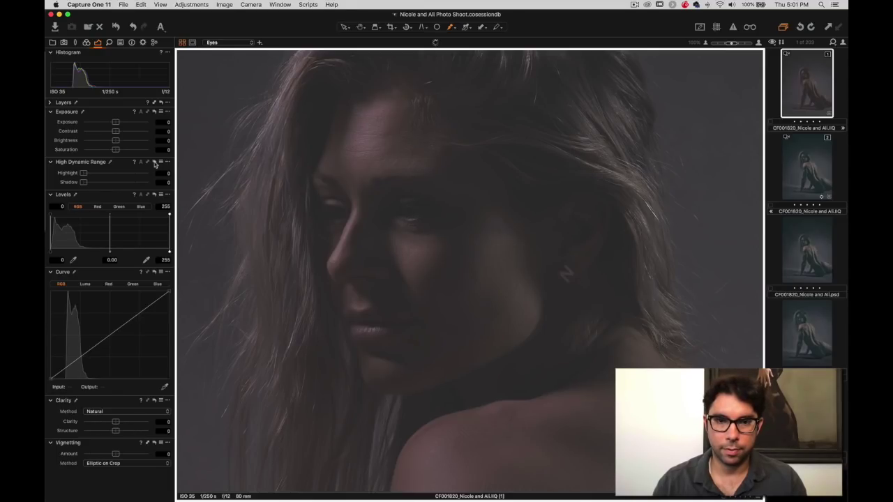
left_click(155, 164)
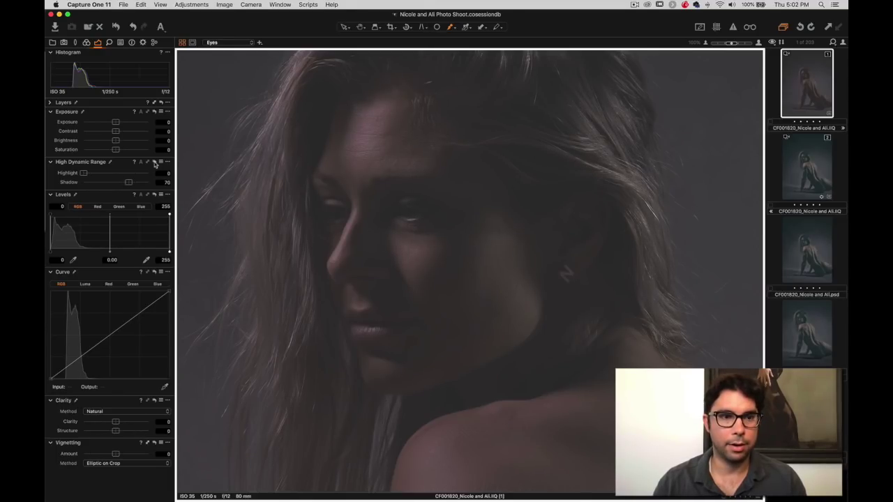
key("super+0")
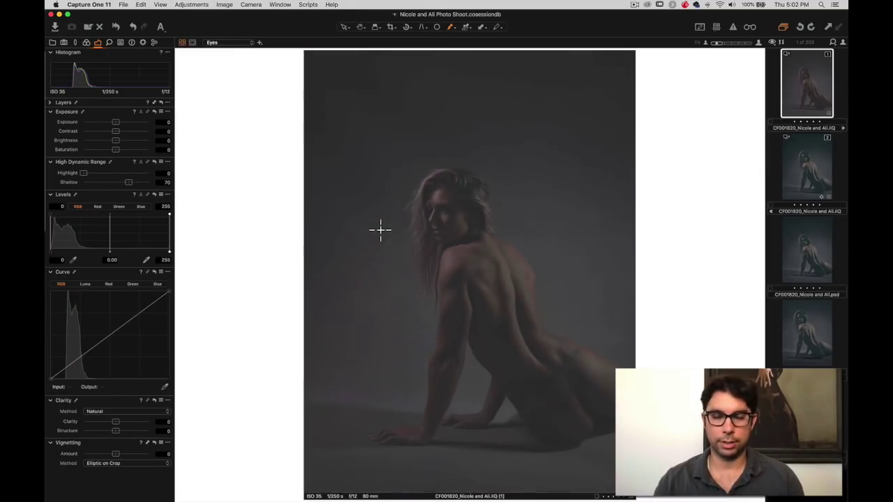
scroll(427, 229, "up", 5)
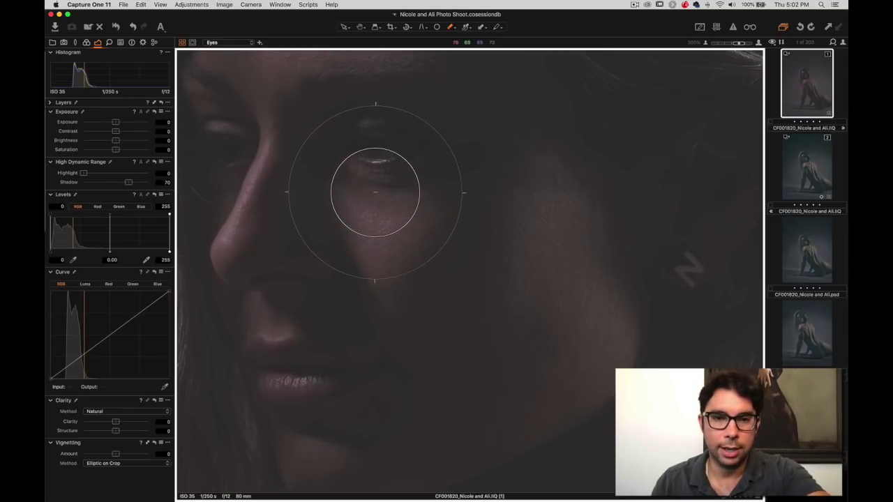
Touch up the eye mask with a smaller, full-flow brush, clearing the catchlight
key("bracketleft")
key("bracketleft")
key("bracketleft")
key("bracketleft")
key("bracketleft")
key("bracketleft")
key("bracketleft")
key("bracketleft")
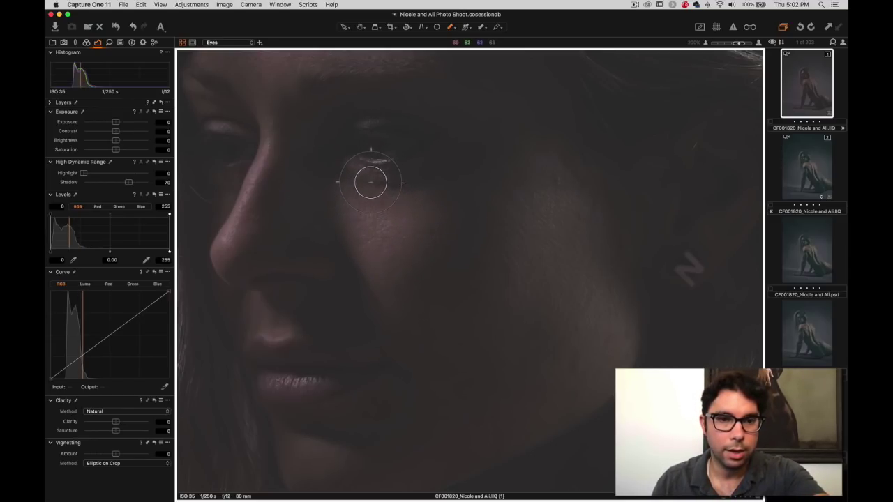
right_click(373, 176)
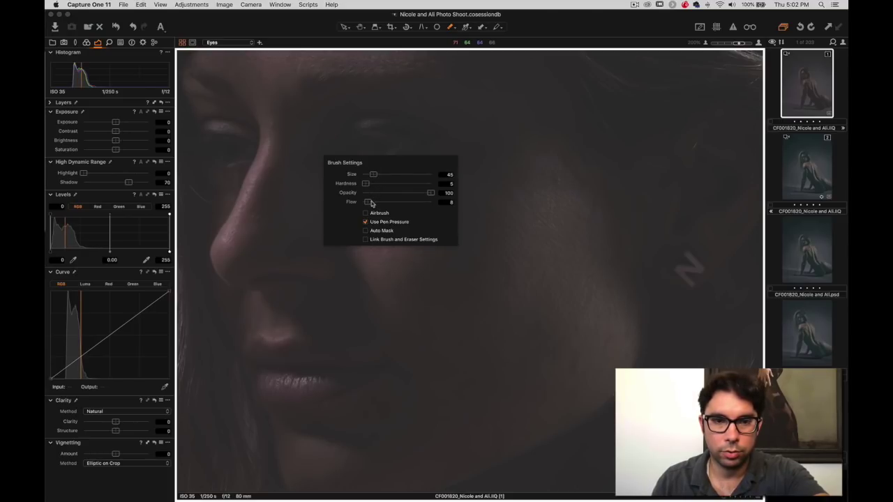
left_click_drag(387, 203, 439, 202)
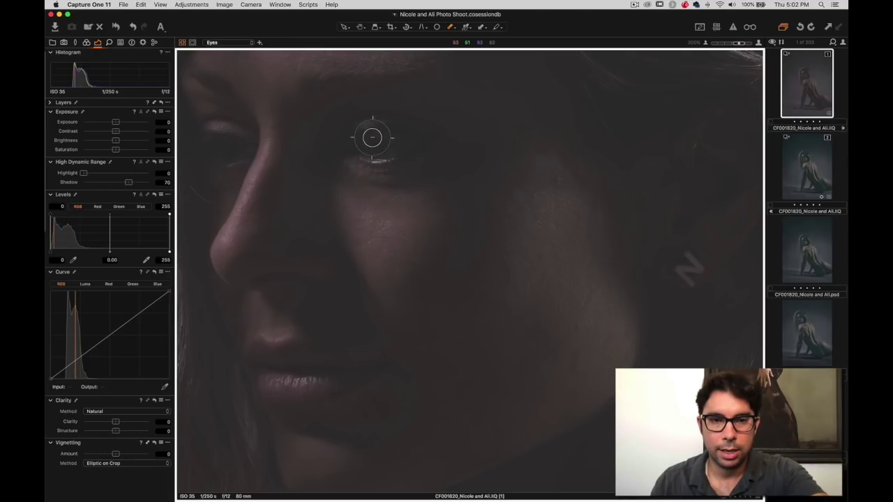
left_click_drag(387, 162, 365, 162)
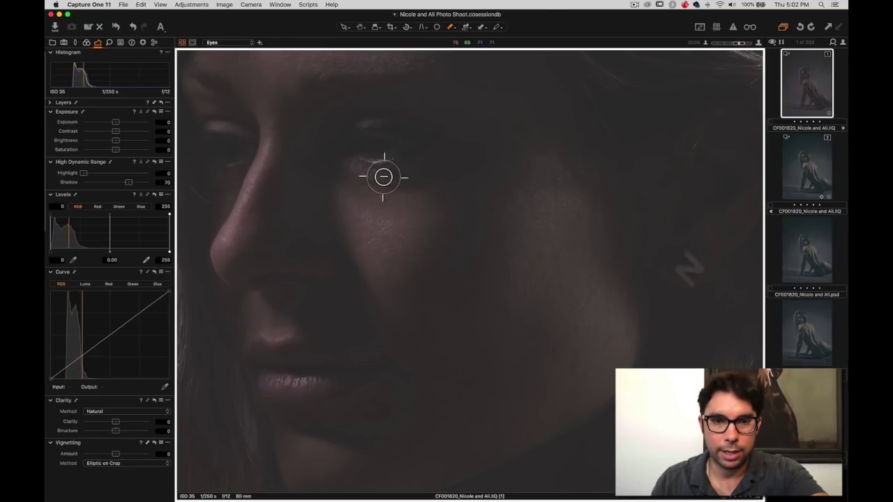
scroll(370, 161, "up", 3)
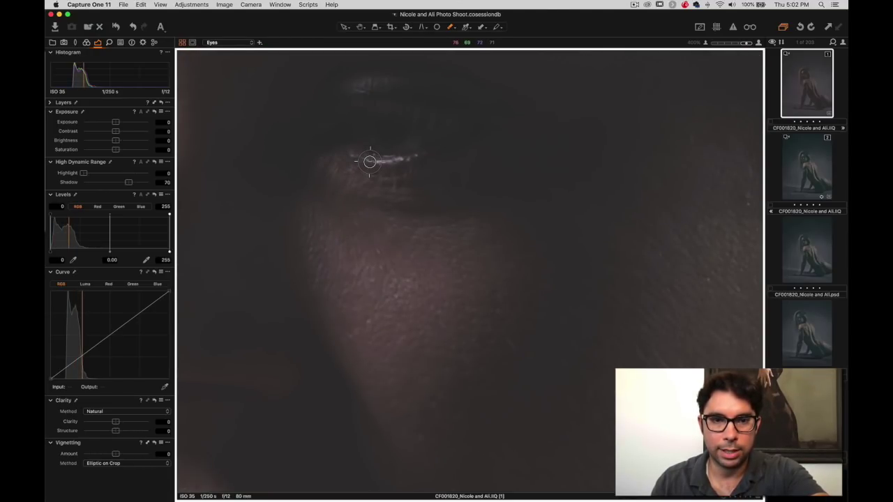
mouse_move(366, 159)
left_mouse_down()
mouse_move(402, 160)
mouse_move(359, 160)
mouse_move(413, 160)
mouse_move(345, 156)
mouse_move(412, 166)
mouse_move(361, 167)
mouse_move(403, 160)
mouse_move(343, 154)
left_mouse_up()
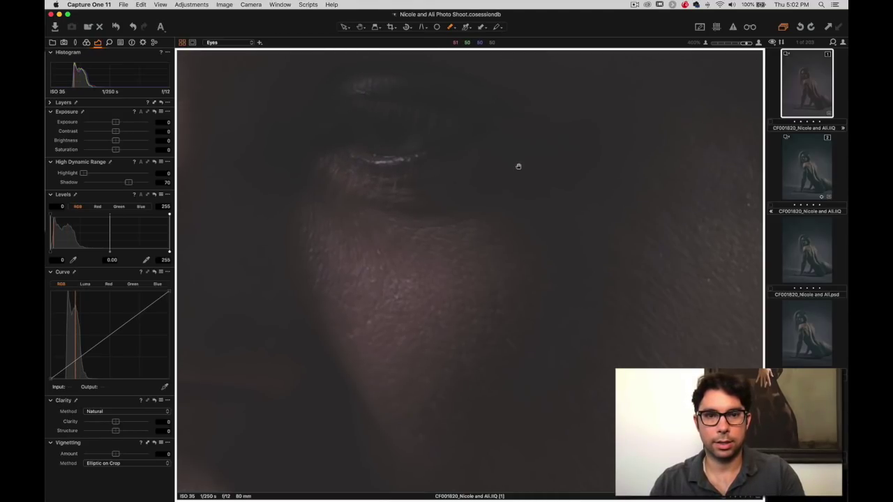
Zoom out twice from the eye close-up to a mid view of the portrait
left_click_drag(342, 106, 568, 163)
scroll(398, 182, "right", 3)
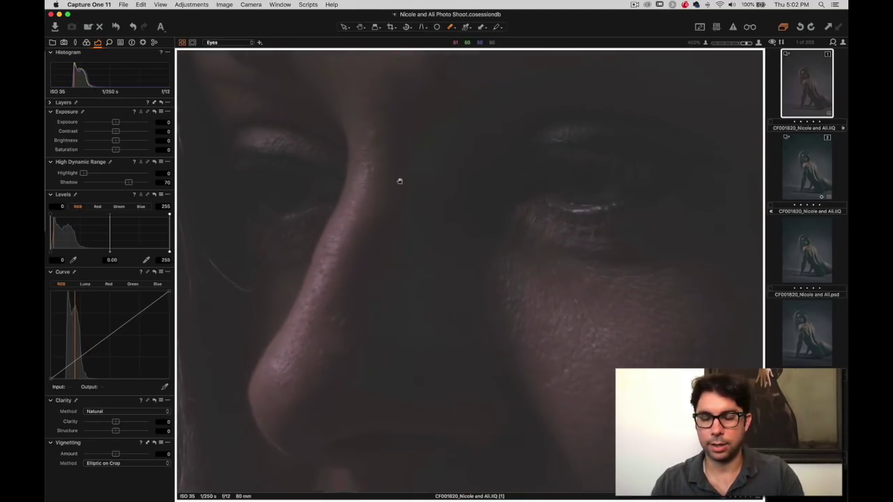
key("super+minus")
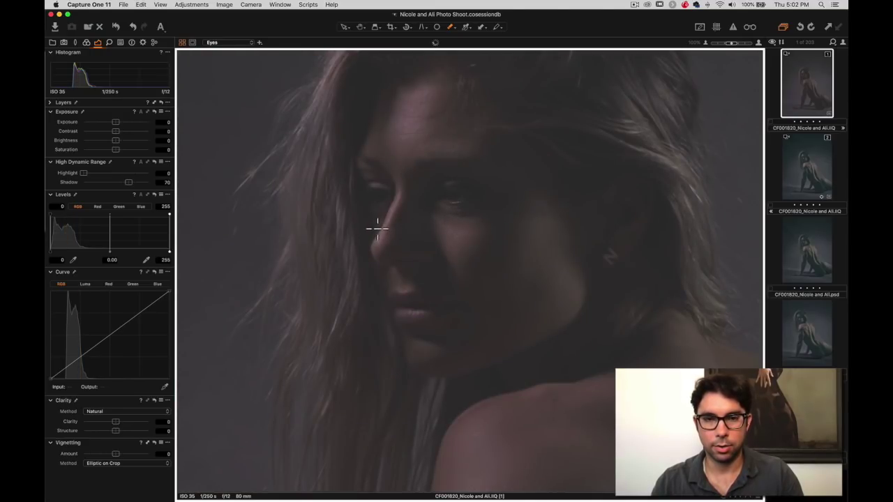
key("super+minus")
key("super+minus")
Preview the unedited photo, then lower the MT-08 matte layer's opacity from 100 to 65
key("super+plus")
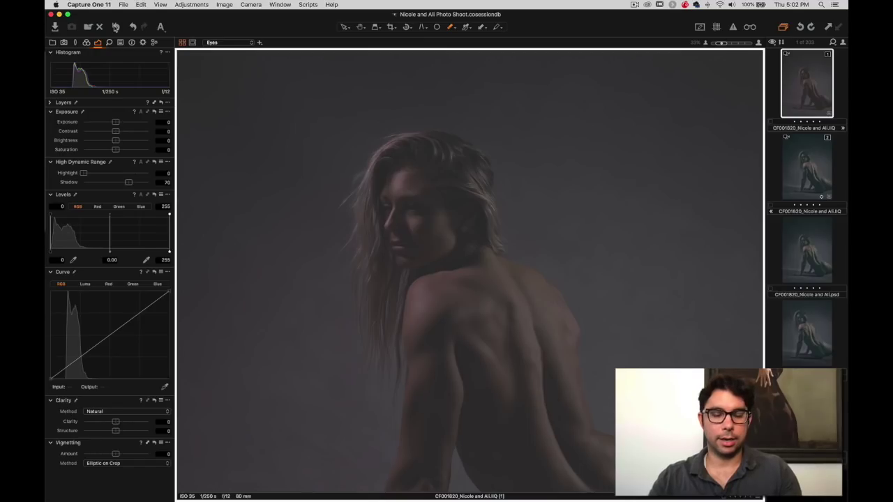
left_click_drag(116, 26, 115, 27)
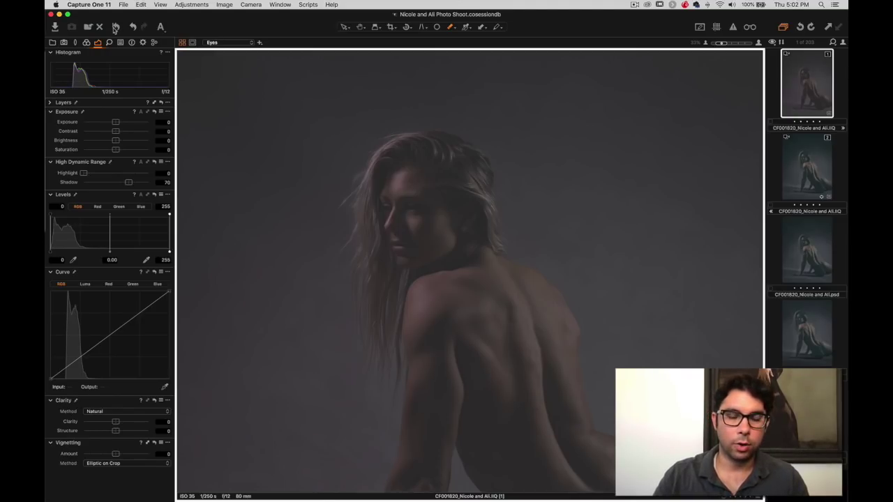
left_click(86, 42)
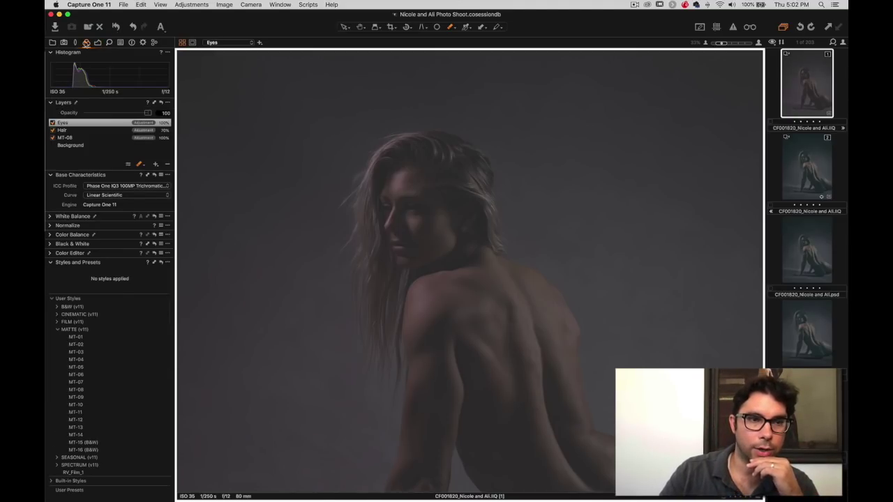
left_click(67, 138)
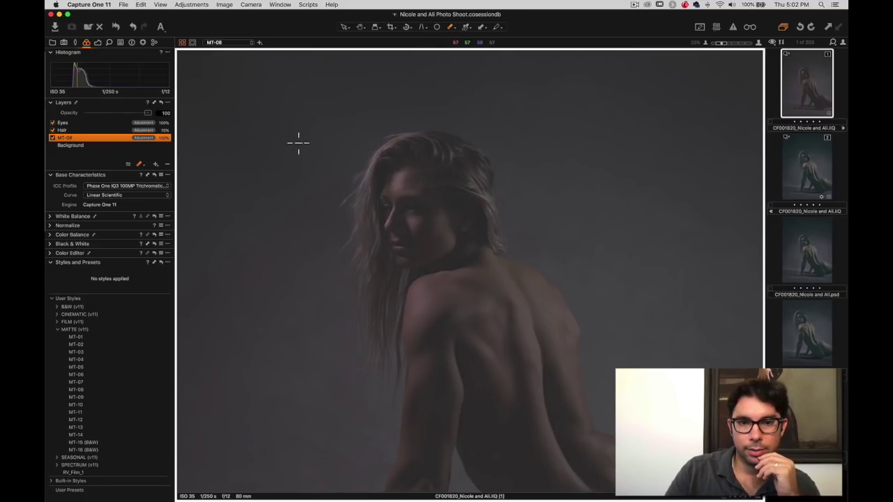
key("super+0")
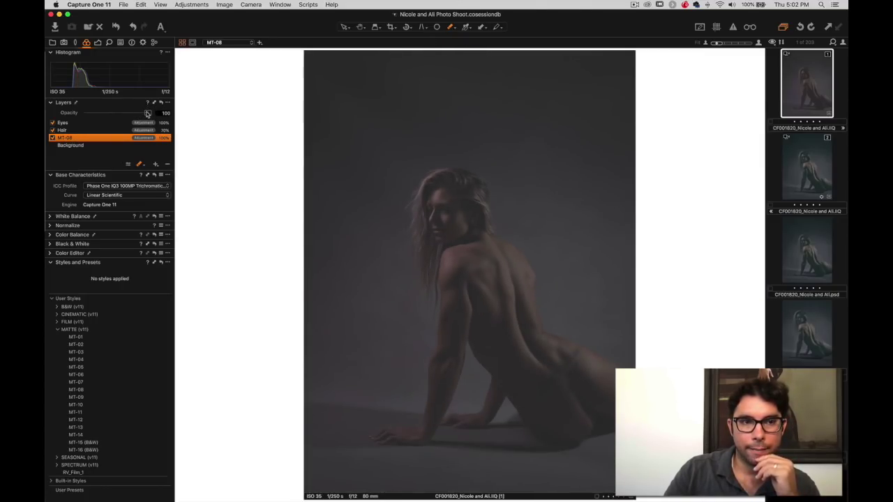
left_click_drag(147, 114, 124, 116)
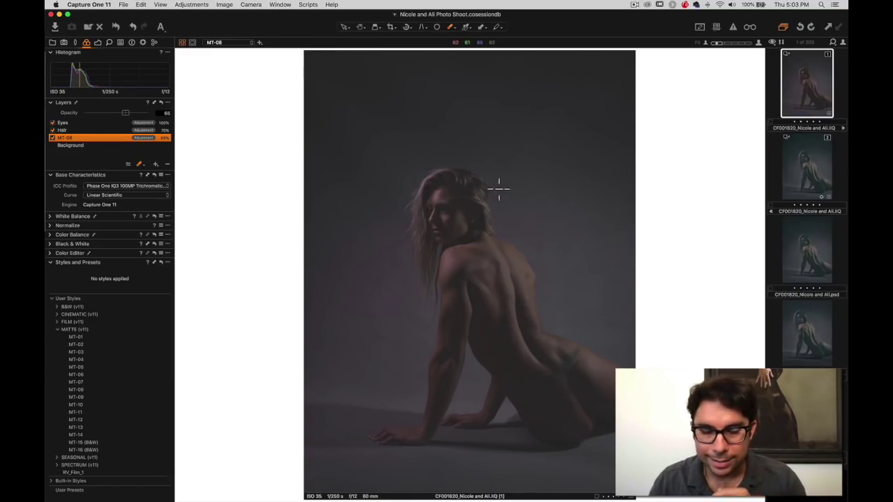
scroll(478, 229, "up", 2)
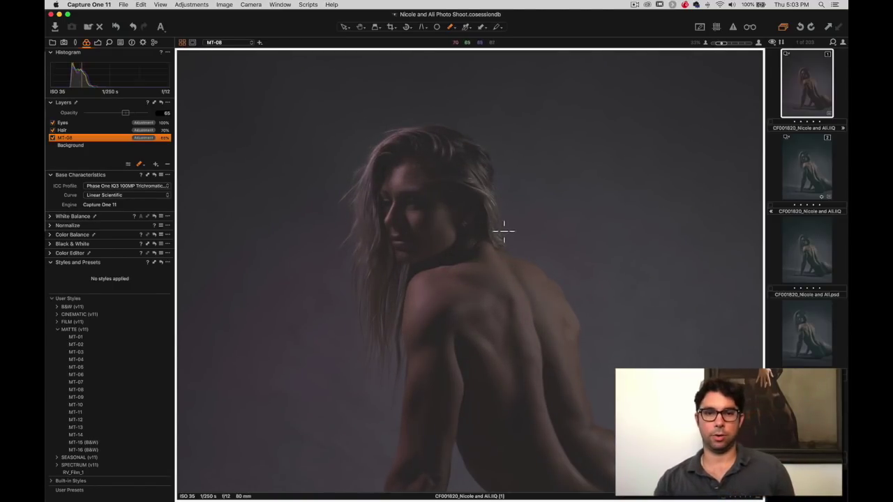
scroll(490, 230, "down", 2)
scroll(489, 231, "up", 2)
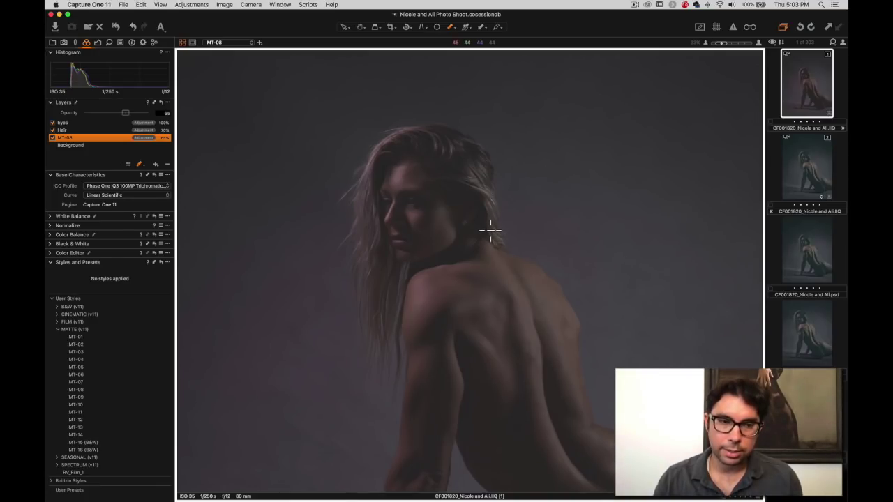
Set the Sharpening Amount to 80 in the Details tools
left_click(75, 42)
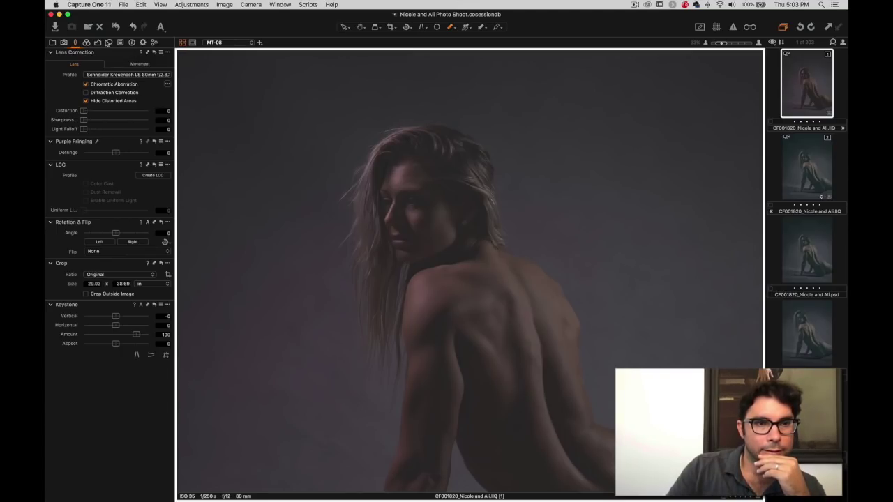
left_click(109, 43)
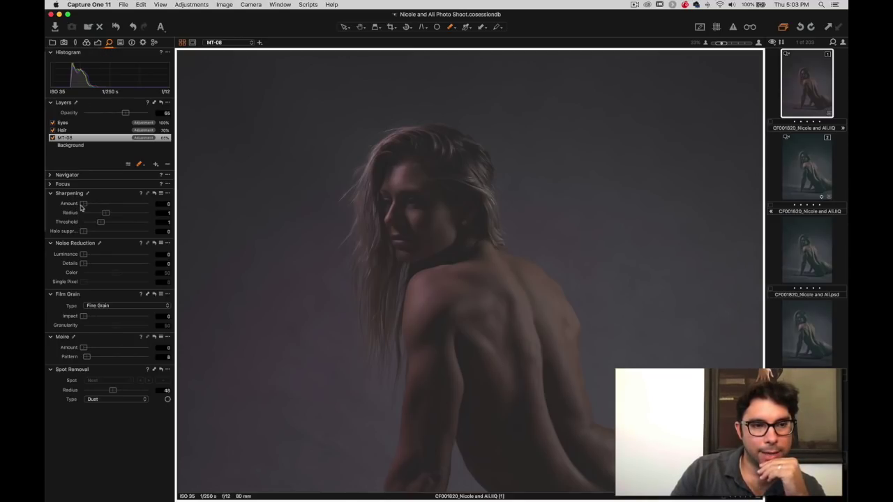
left_click_drag(84, 205, 88, 206)
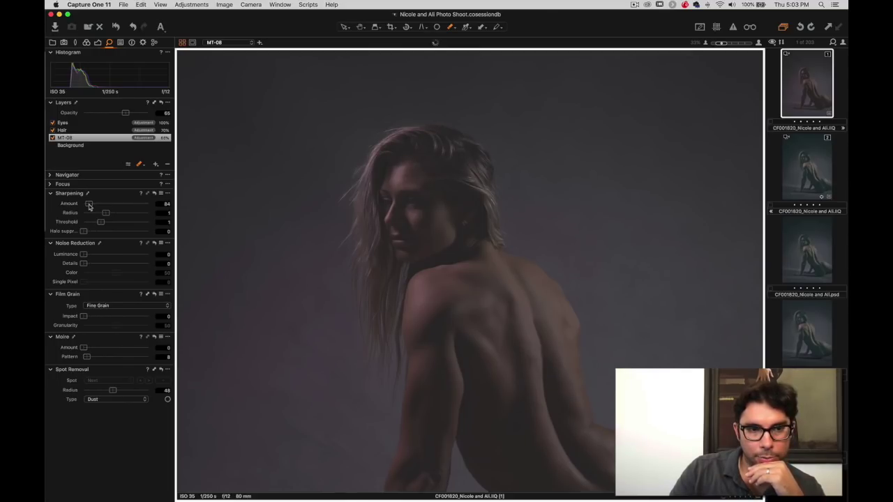
Zoom in on the face to check the sharpening, then back out to the head and shoulders
key("z")
left_click(410, 227)
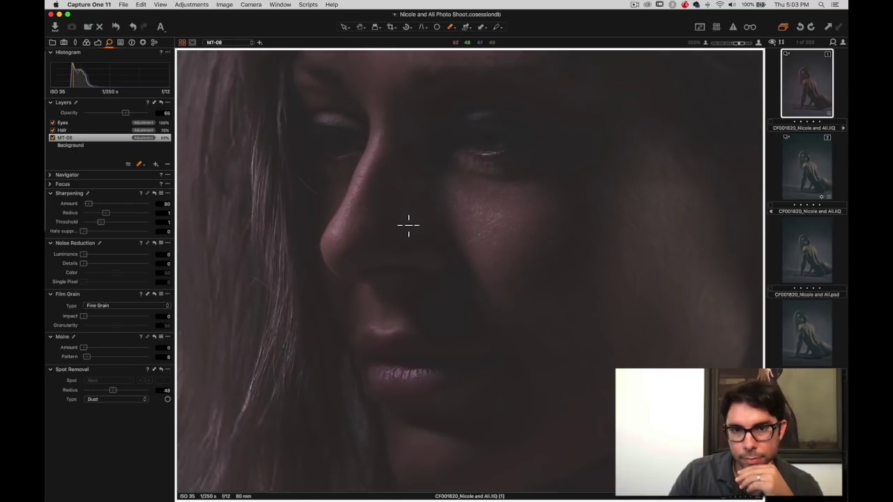
left_click(408, 223)
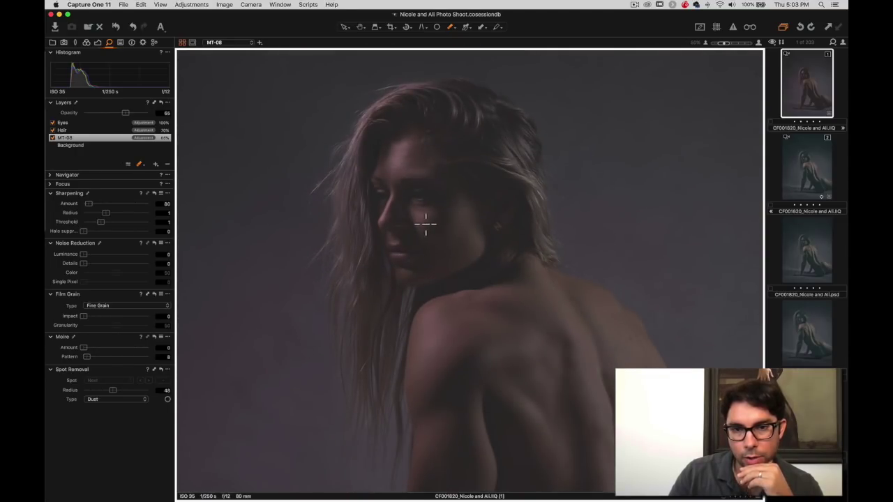
left_click(408, 224)
left_click(416, 223)
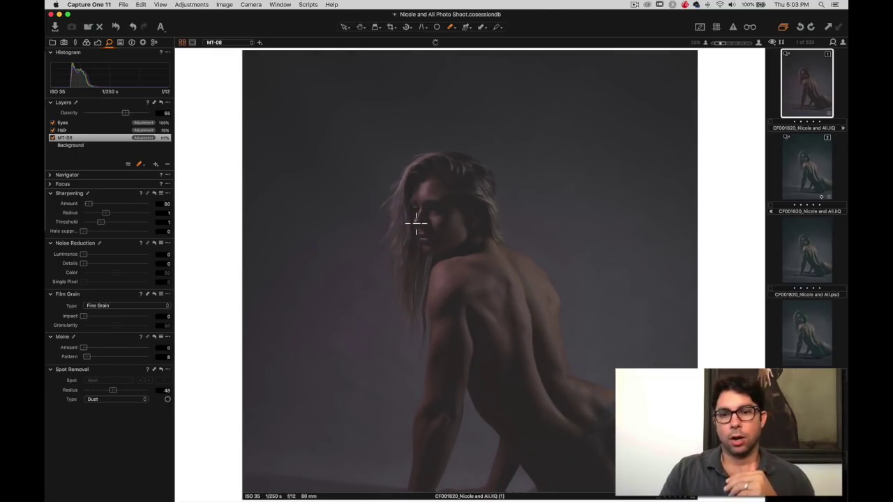
scroll(365, 219, "down", 2)
left_click(369, 223)
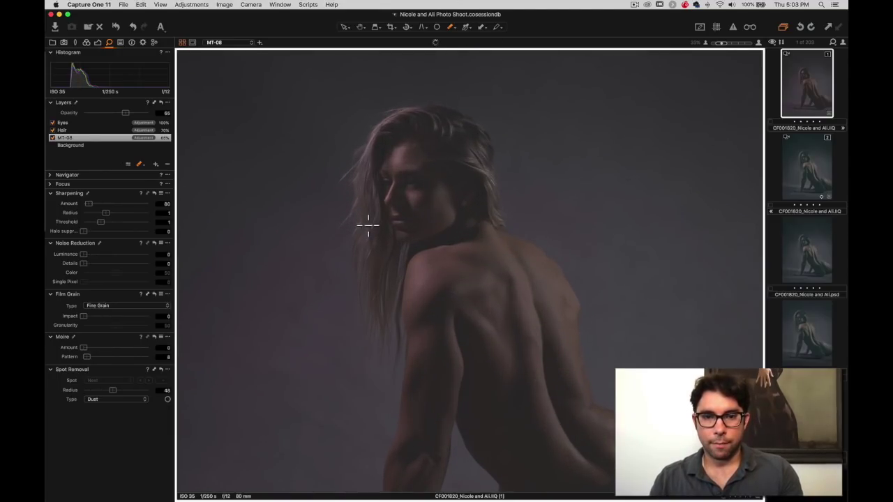
scroll(370, 209, "down", 2)
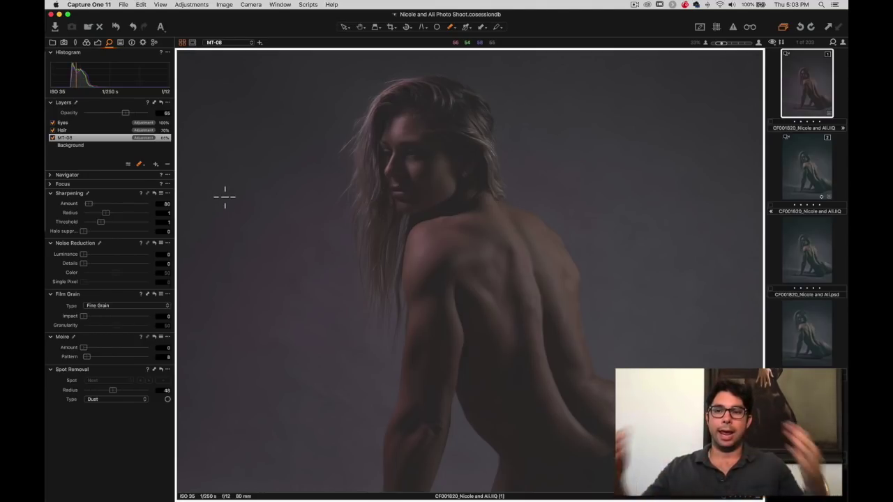
right_click(799, 94)
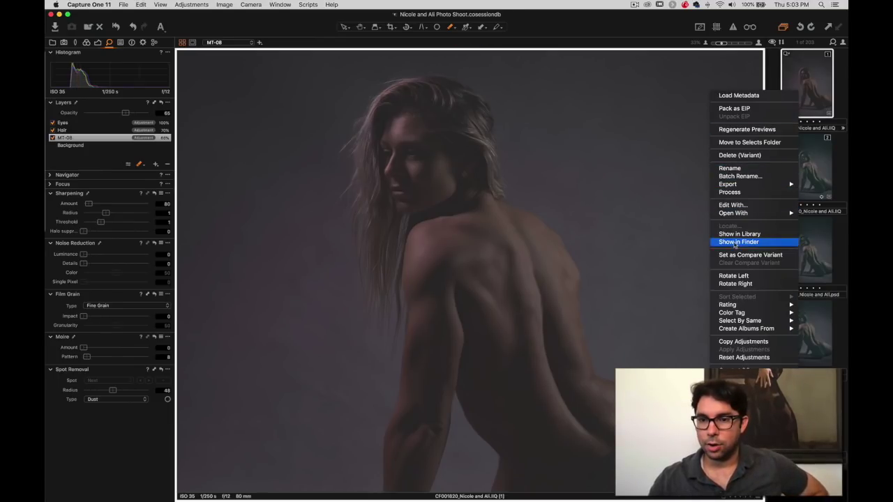
left_click(731, 205)
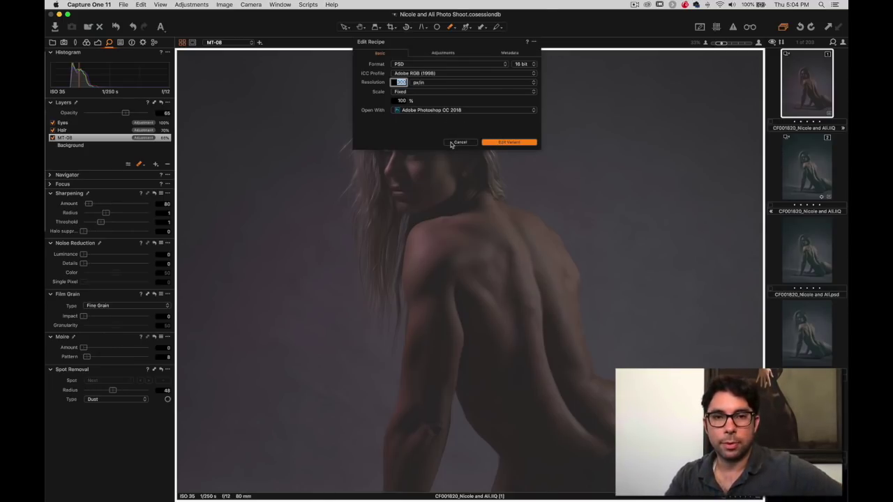
left_click(451, 142)
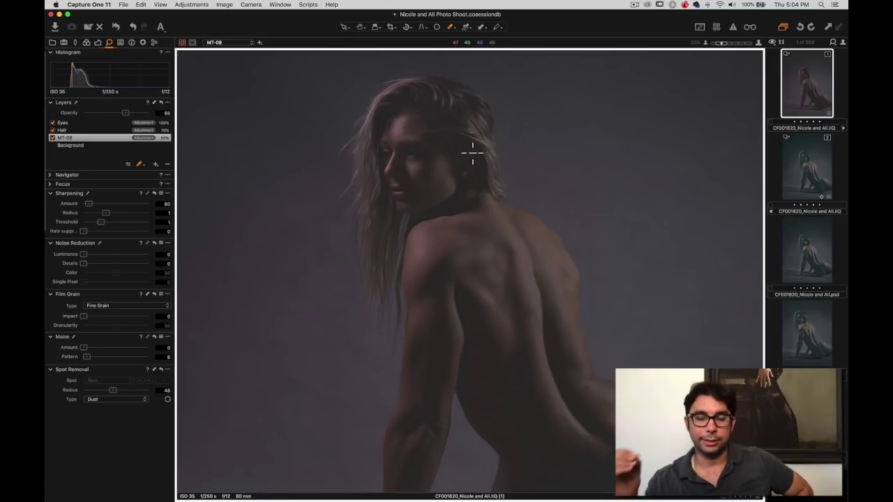
left_click(116, 27)
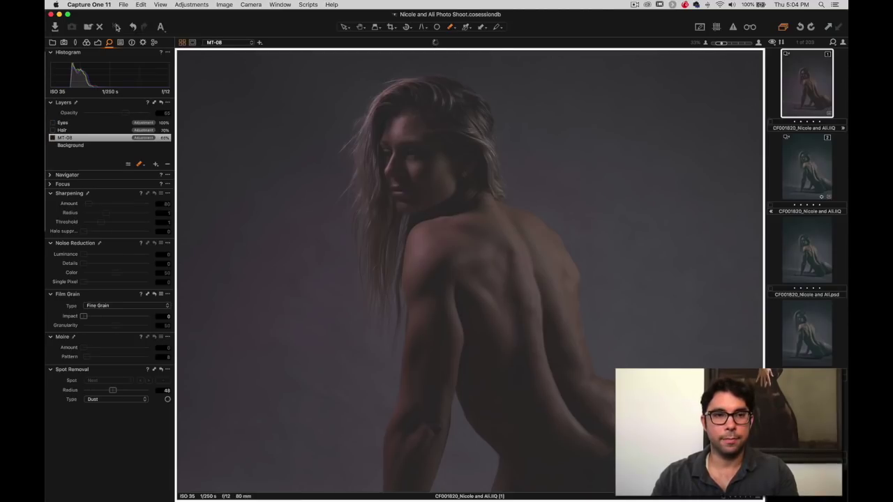
left_click(116, 26)
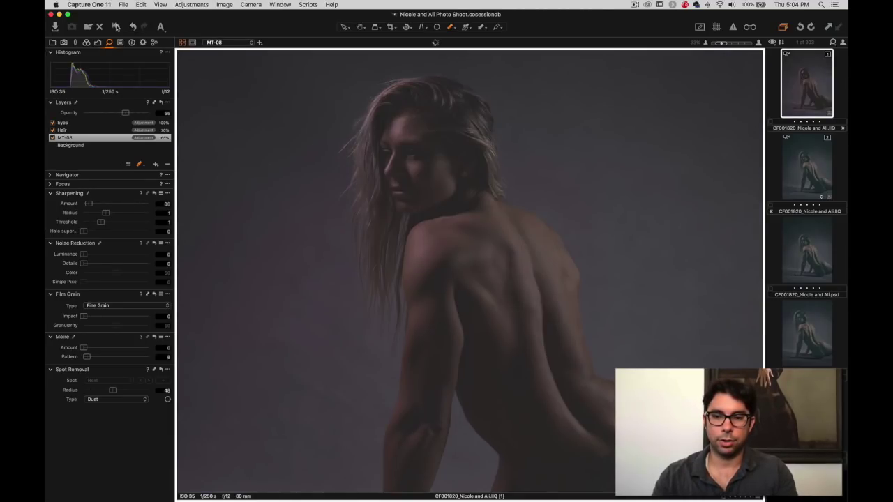
left_click(117, 26)
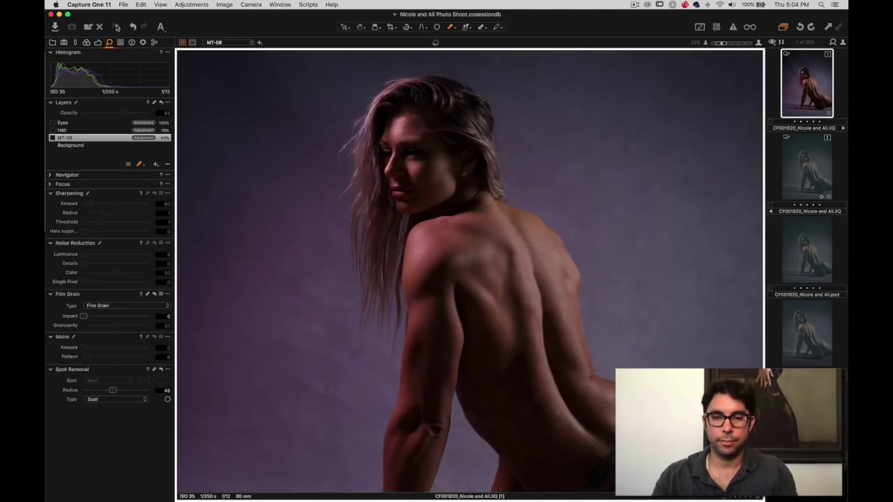
left_click(116, 27)
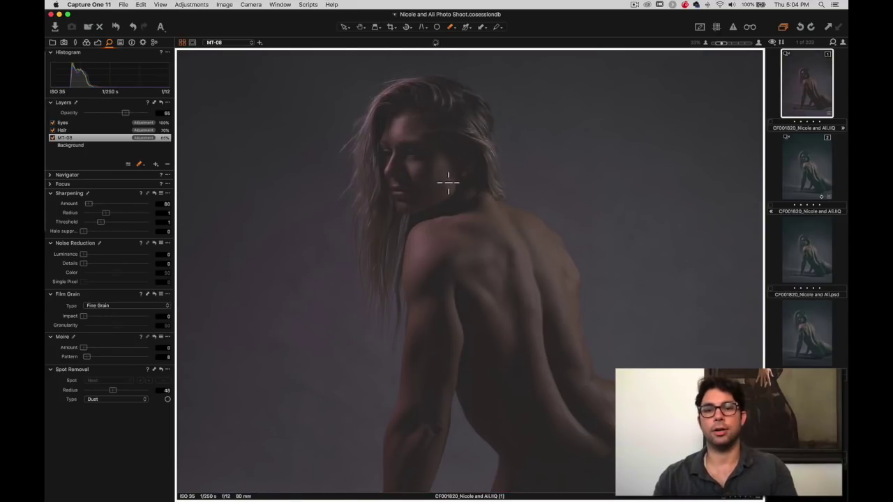